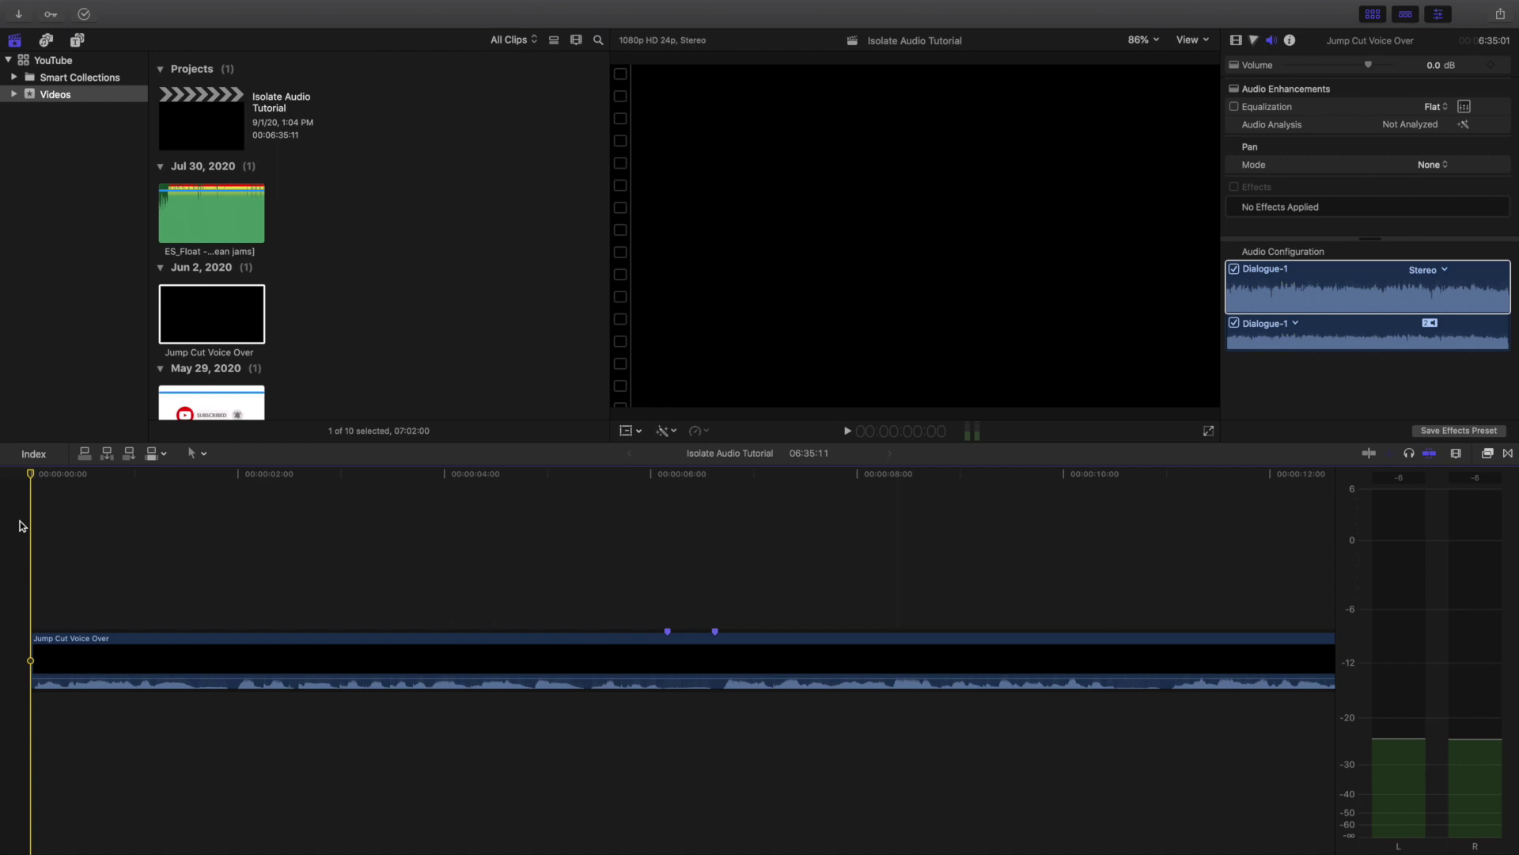
- Play the voice-over, then park the playhead near the first volume keyframe around 5:23
key(space)
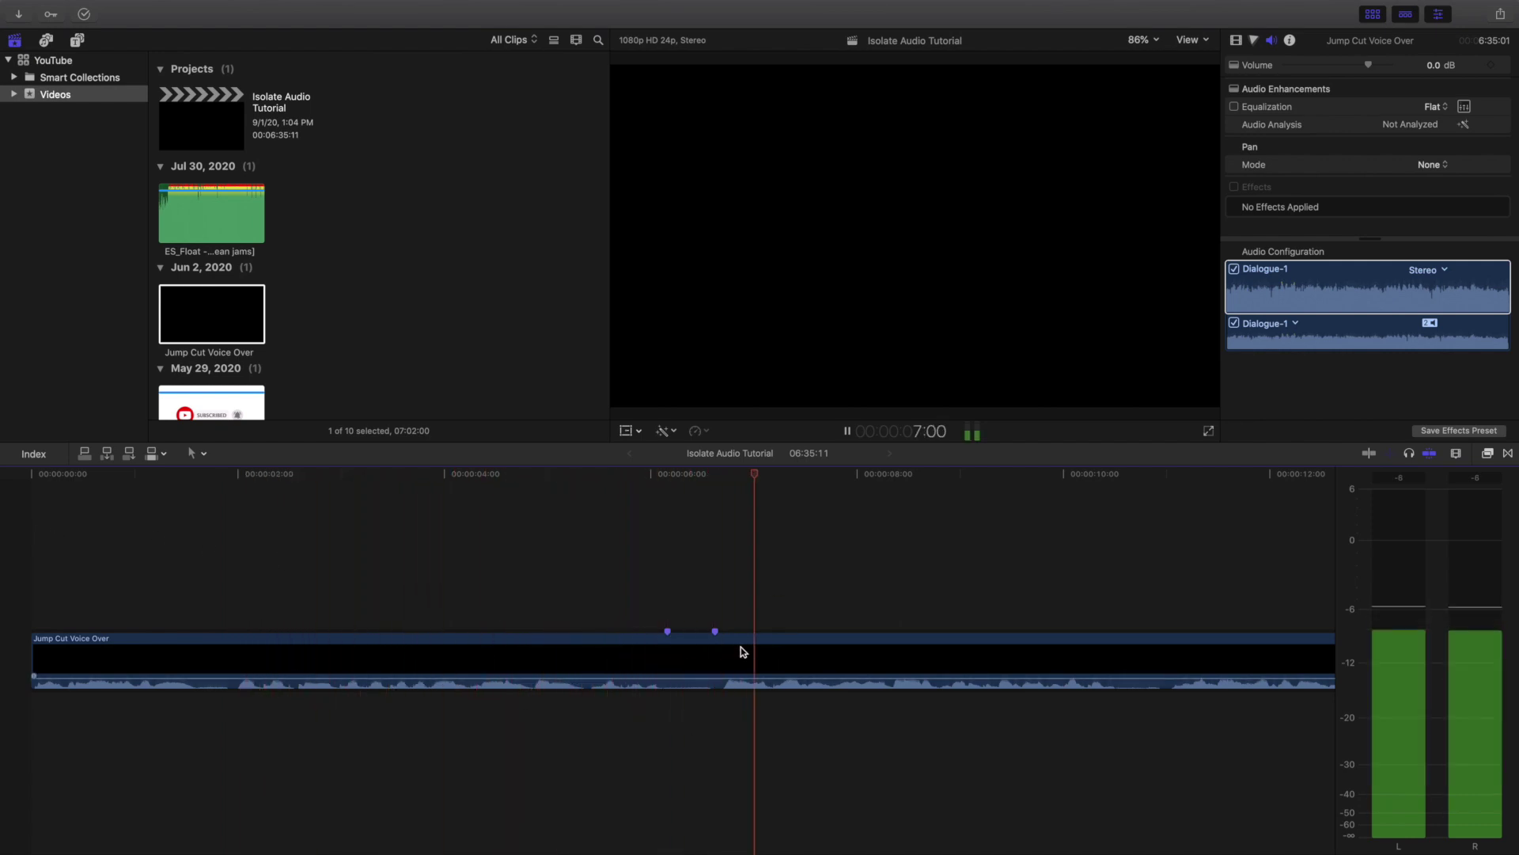
key(space)
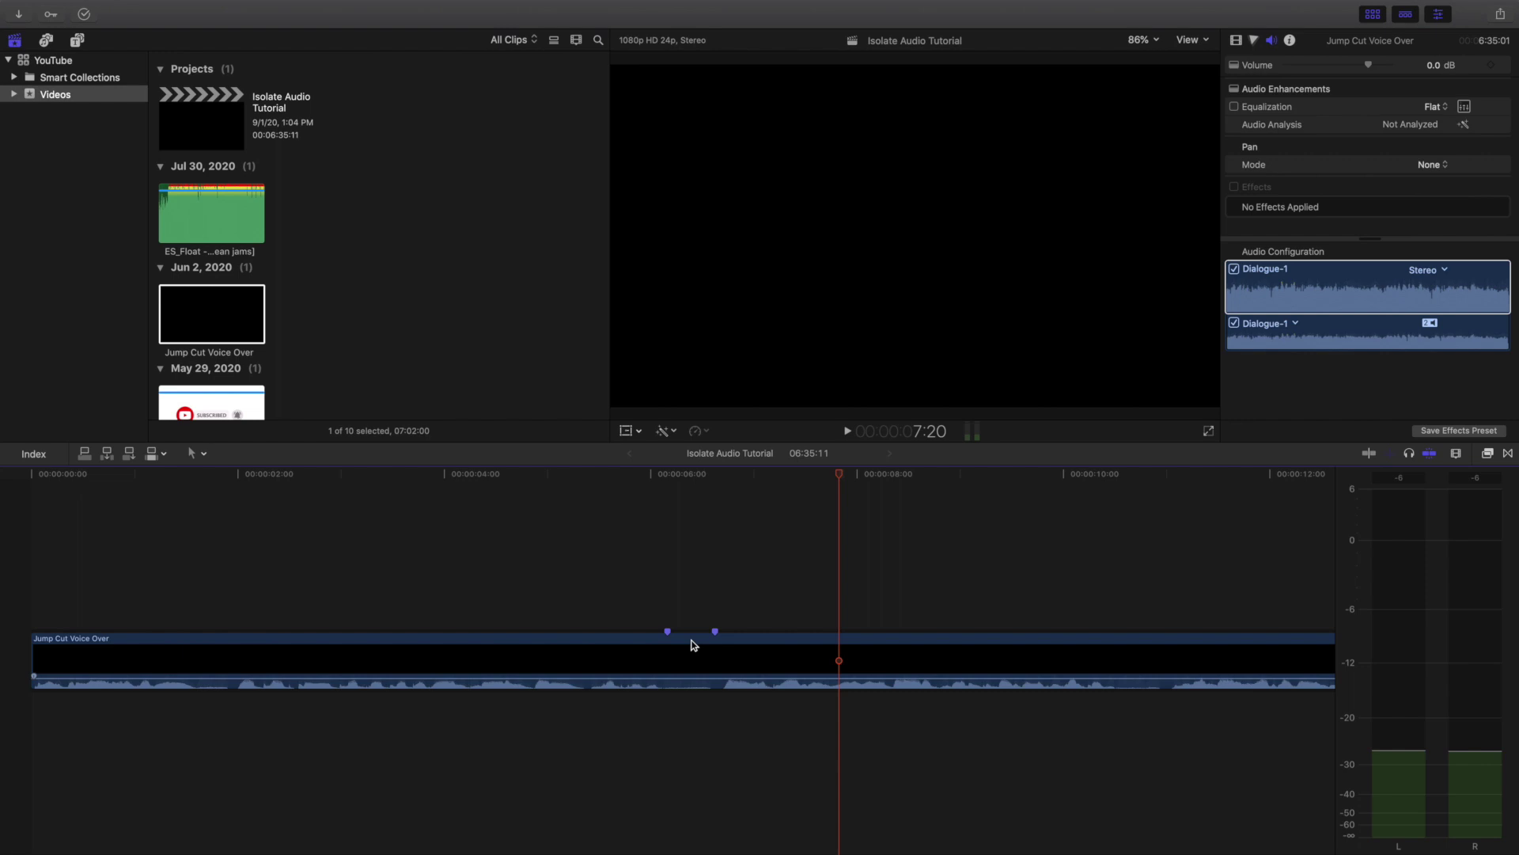
click(646, 603)
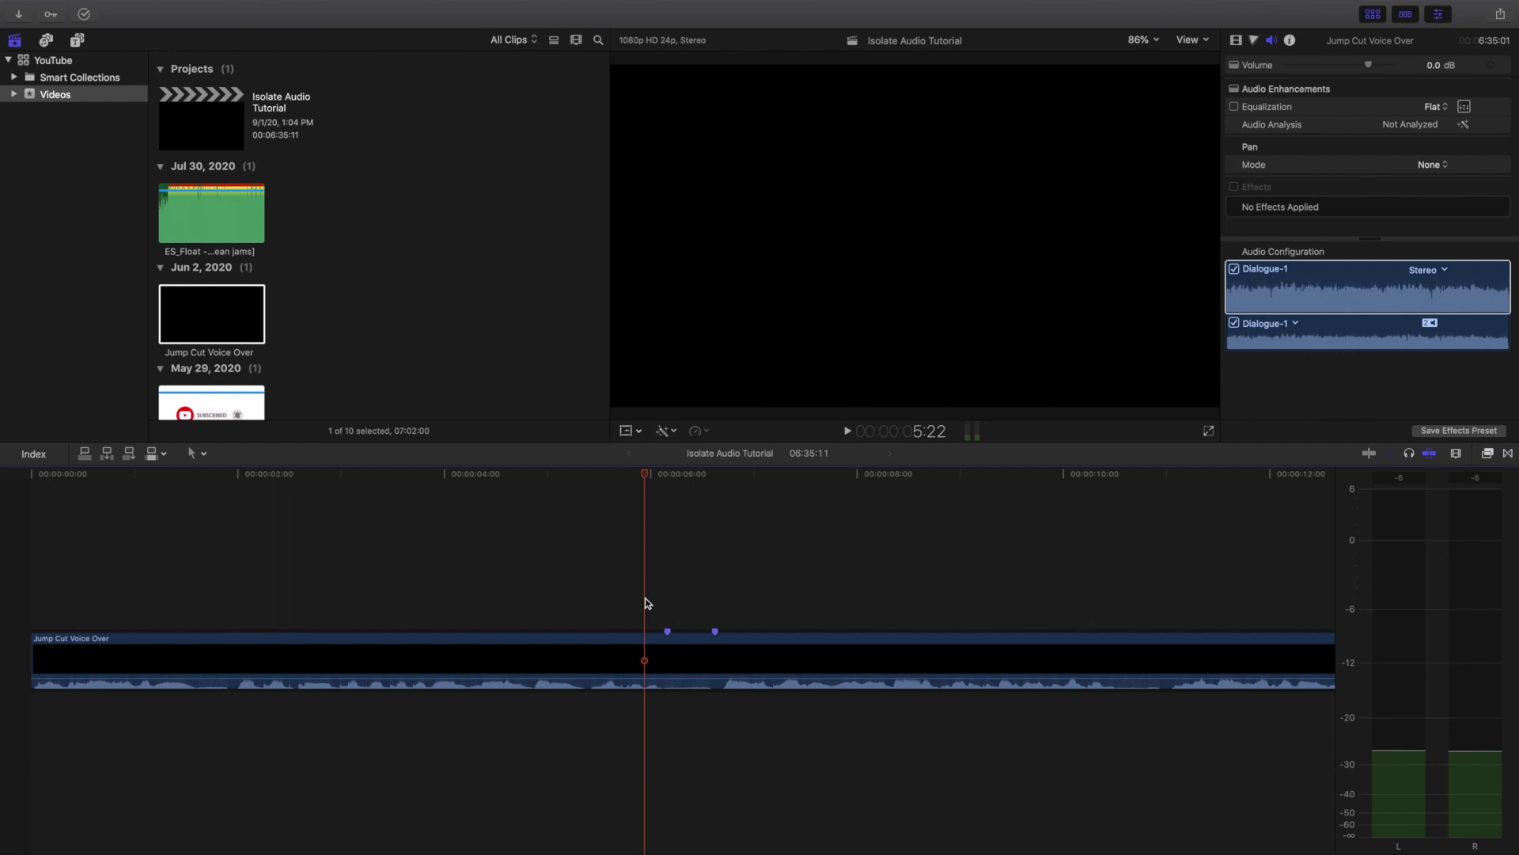
click(664, 598)
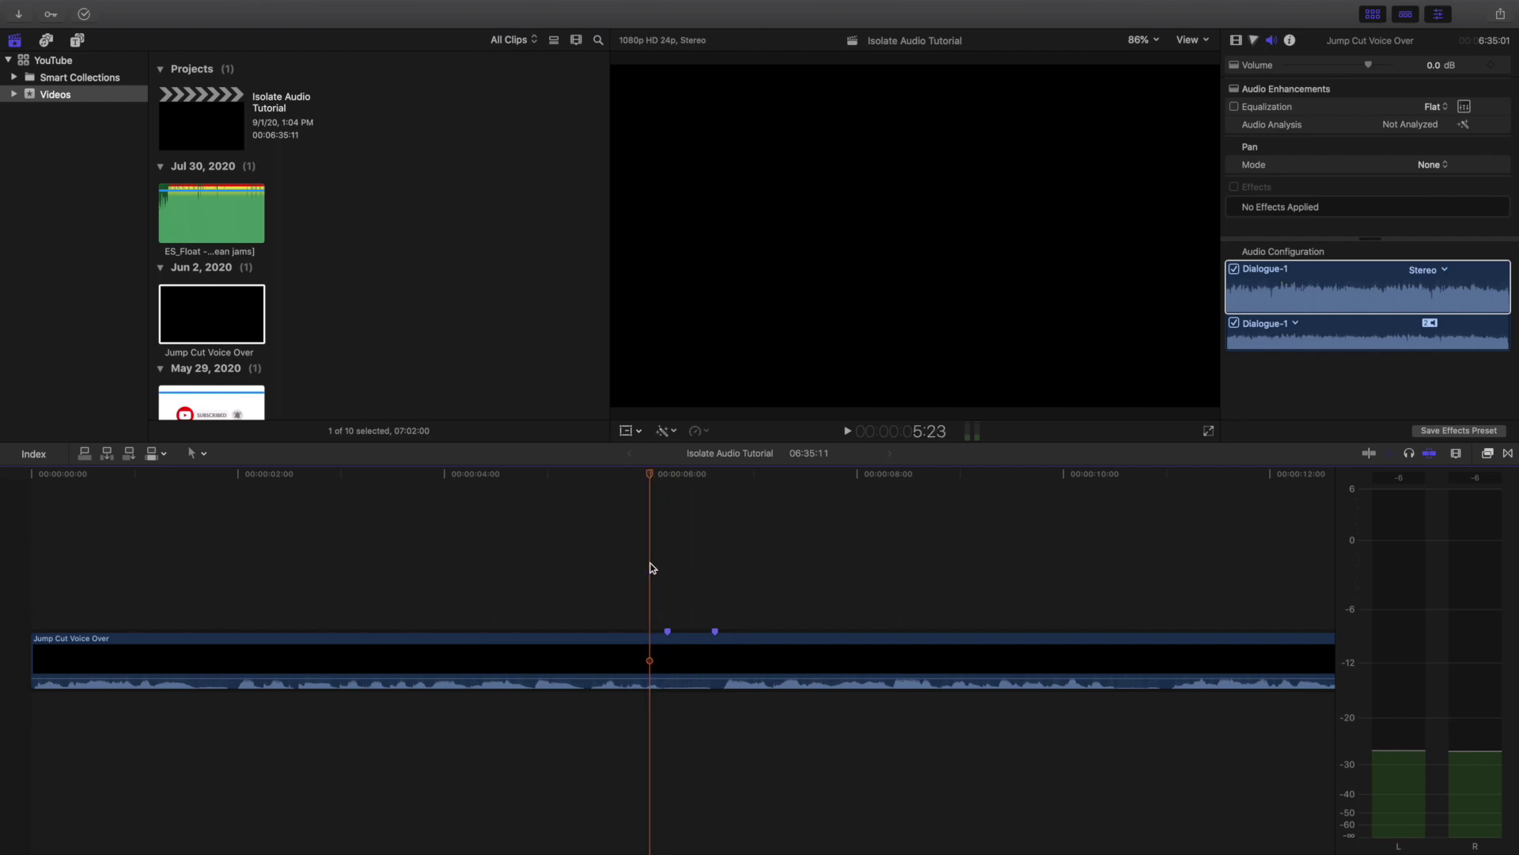
click(654, 566)
- Replay the voice-over from 4:10 and again from 5:08, stopping at 6:14
click(491, 599)
key(space)
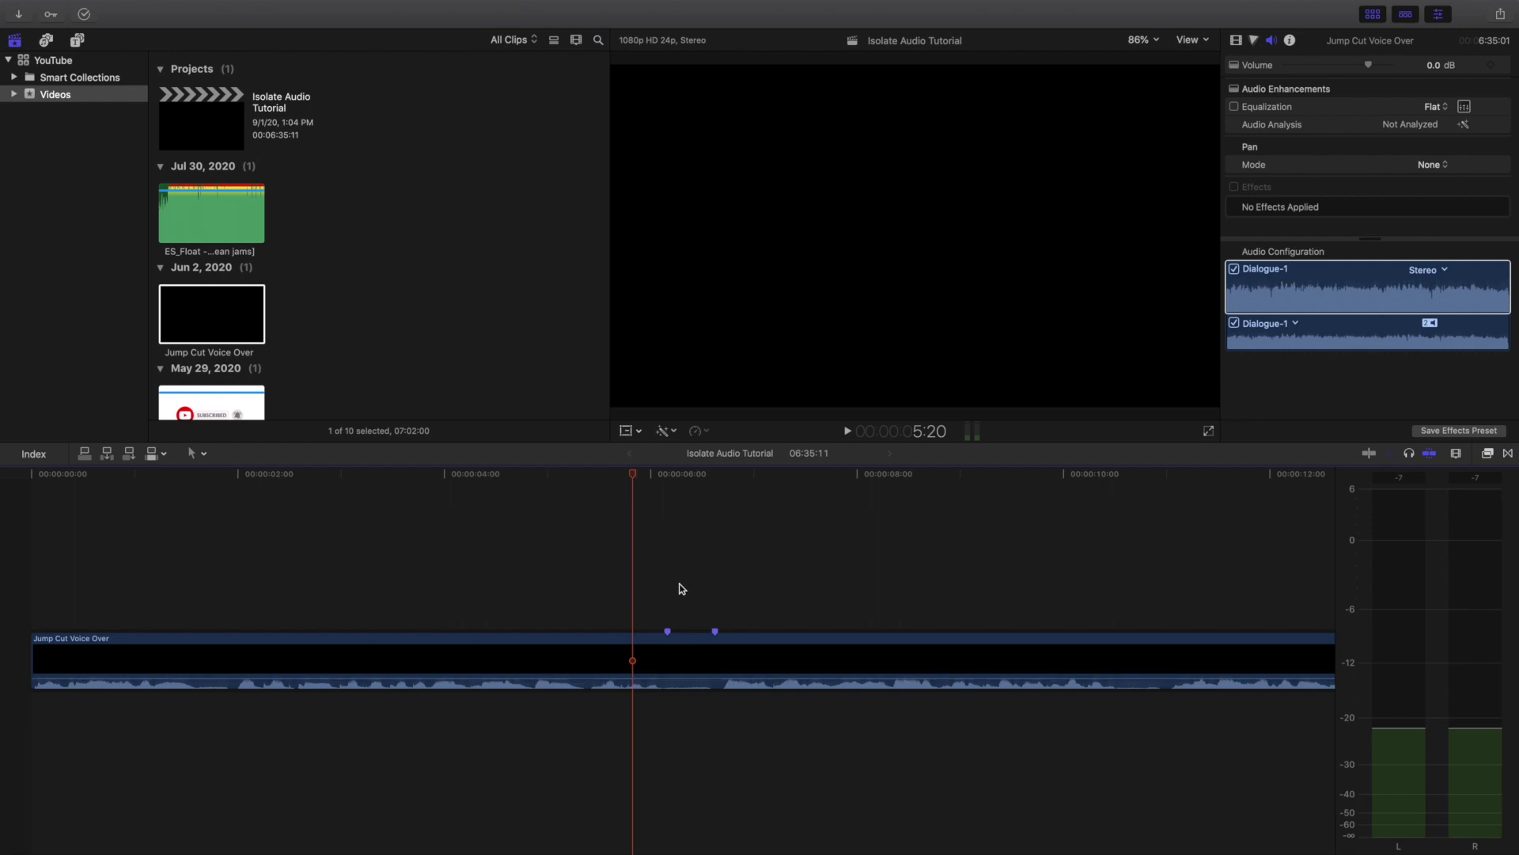
click(522, 603)
key(space)
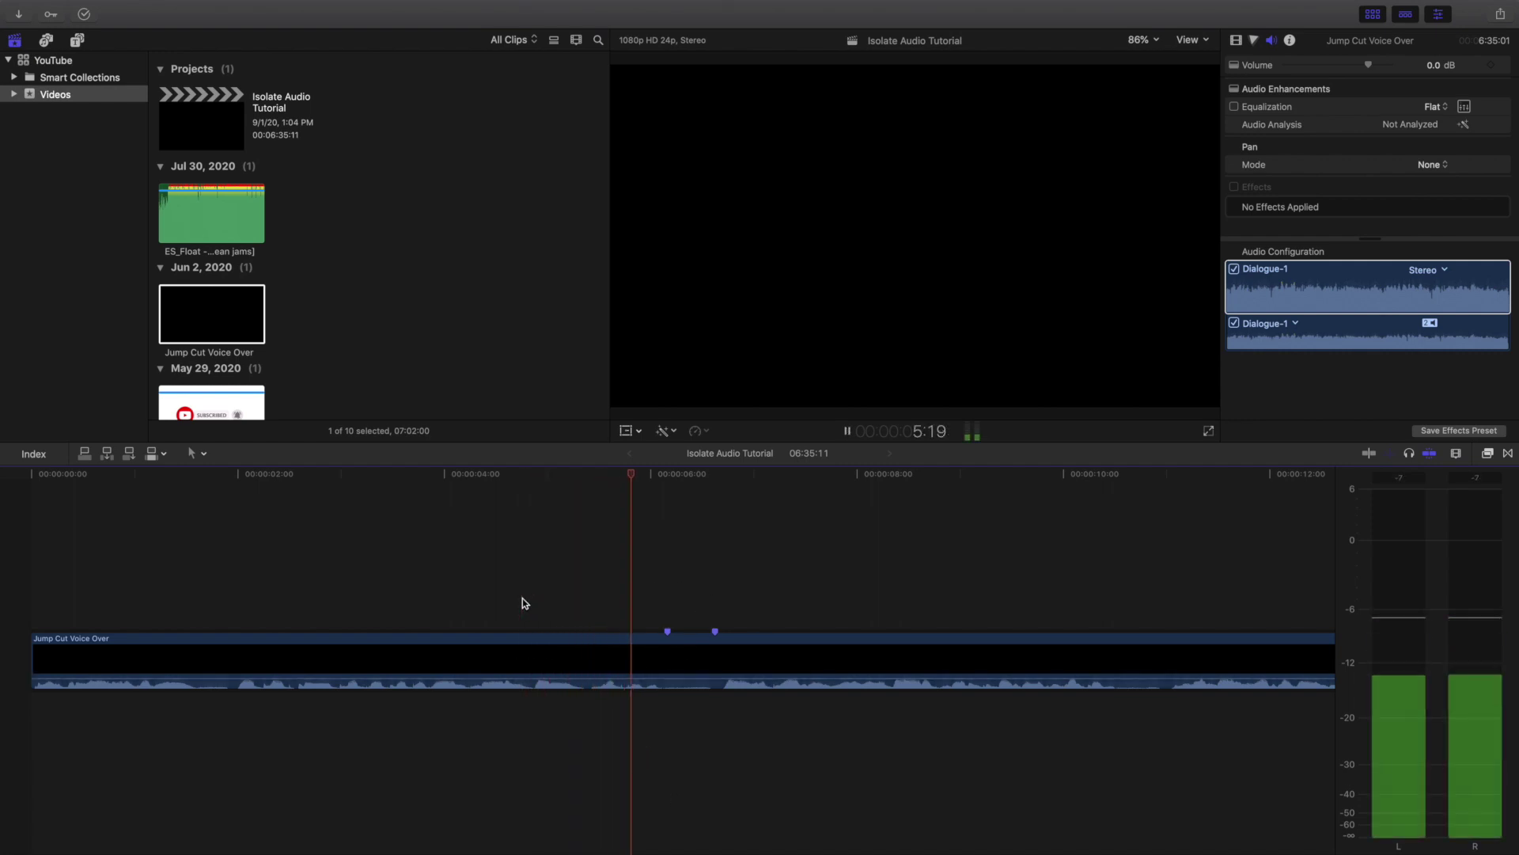
key(space)
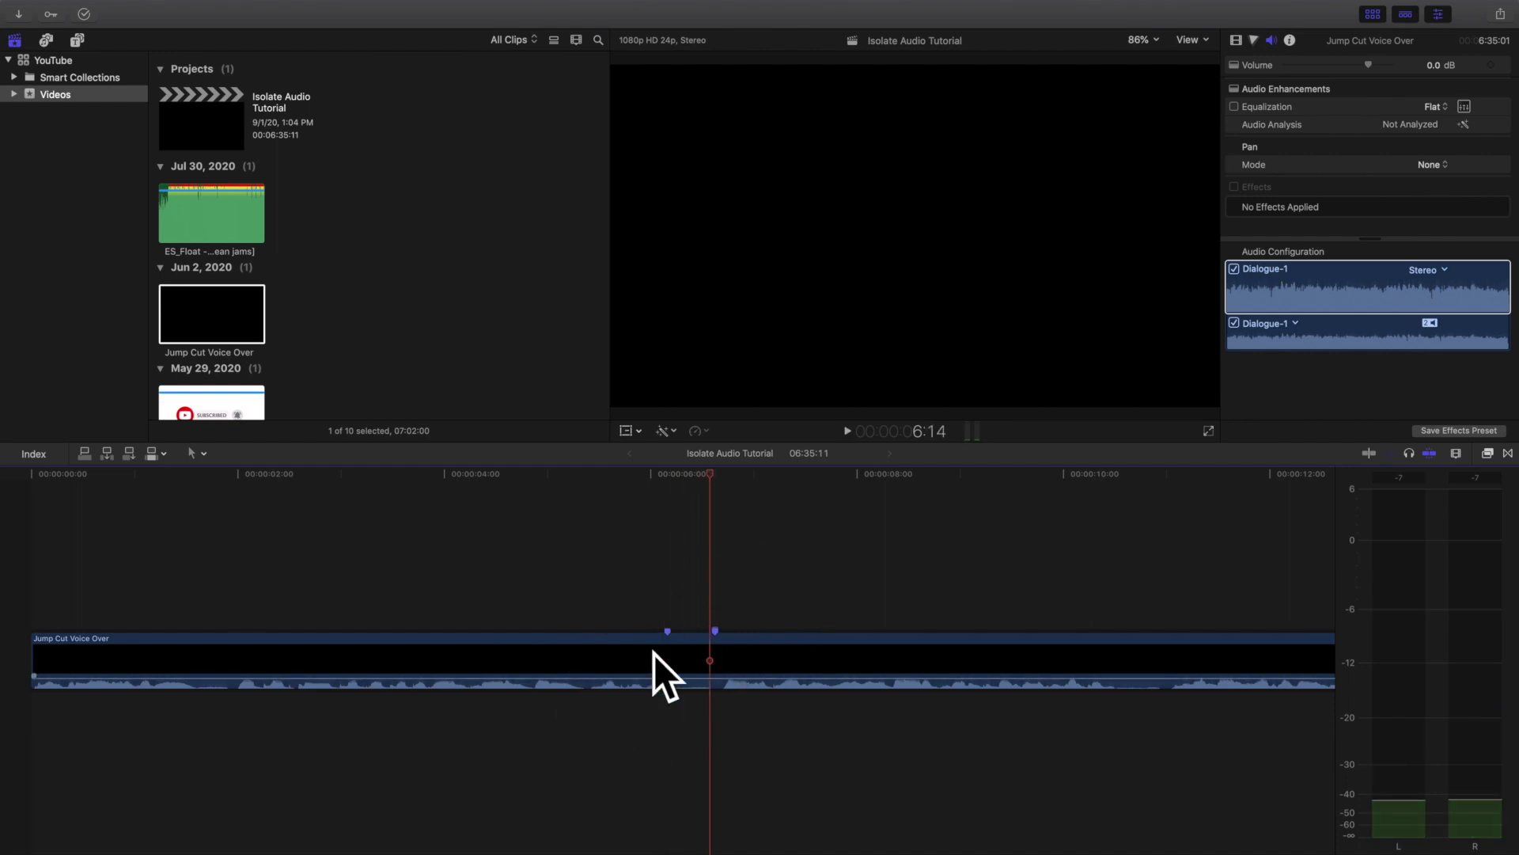
- Snap the playhead onto the first volume keyframe and magnify the timeline closely around it
click(686, 625)
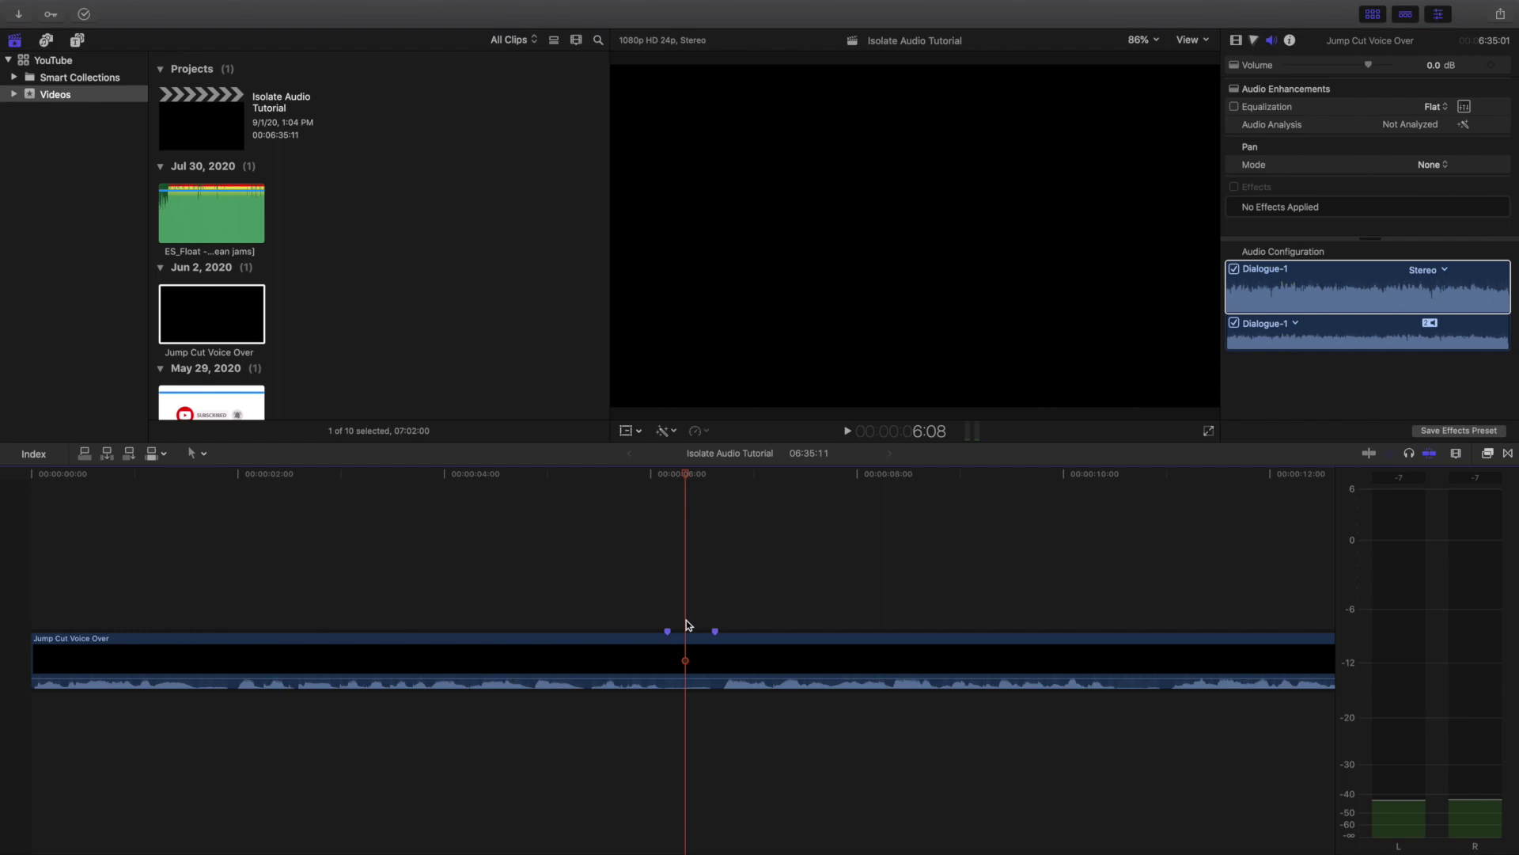
click(671, 599)
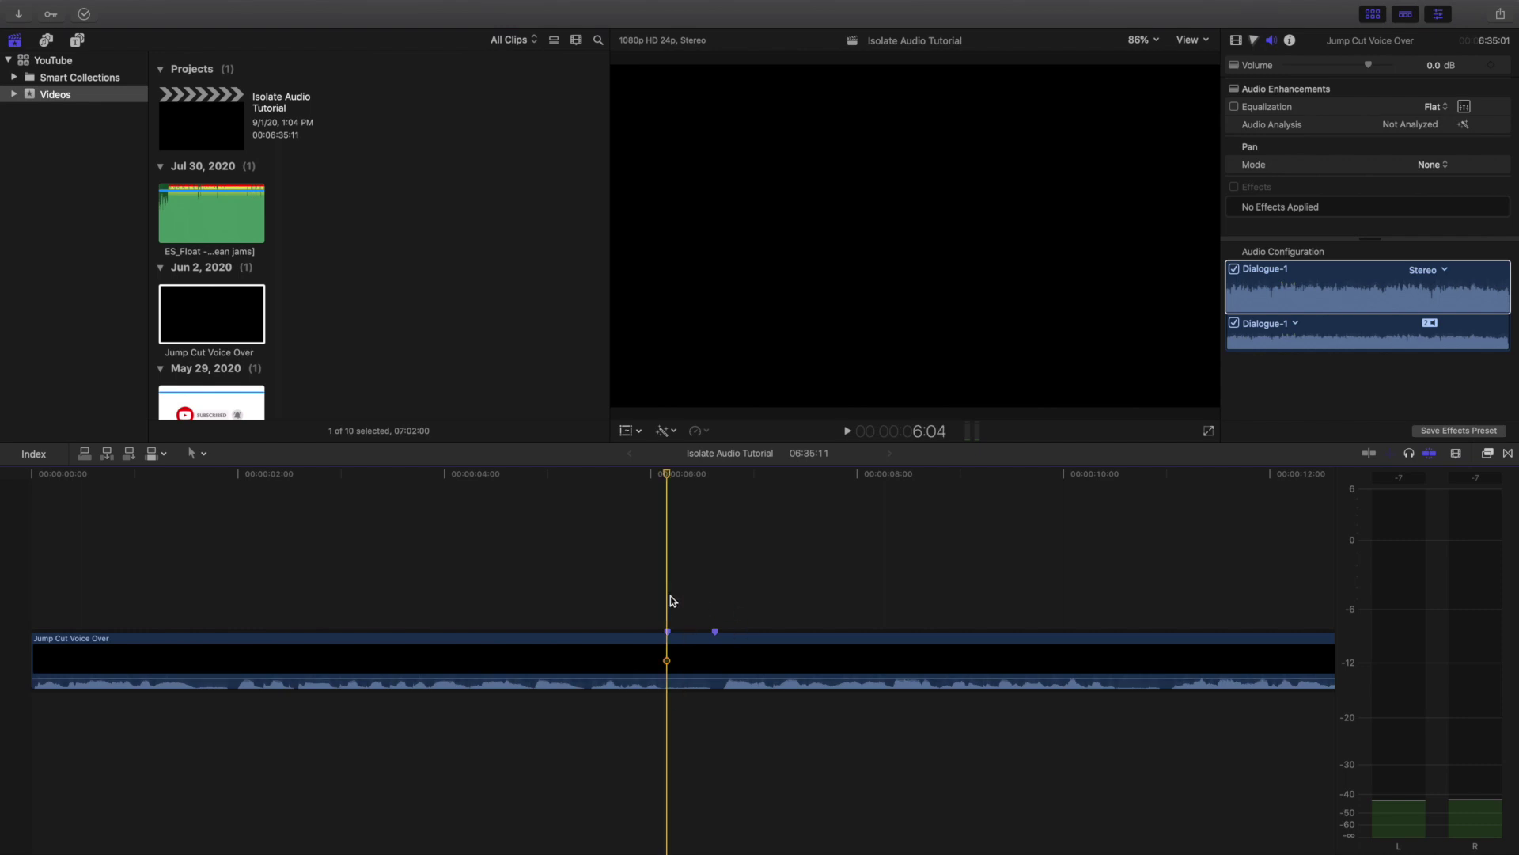
key(super+equal)
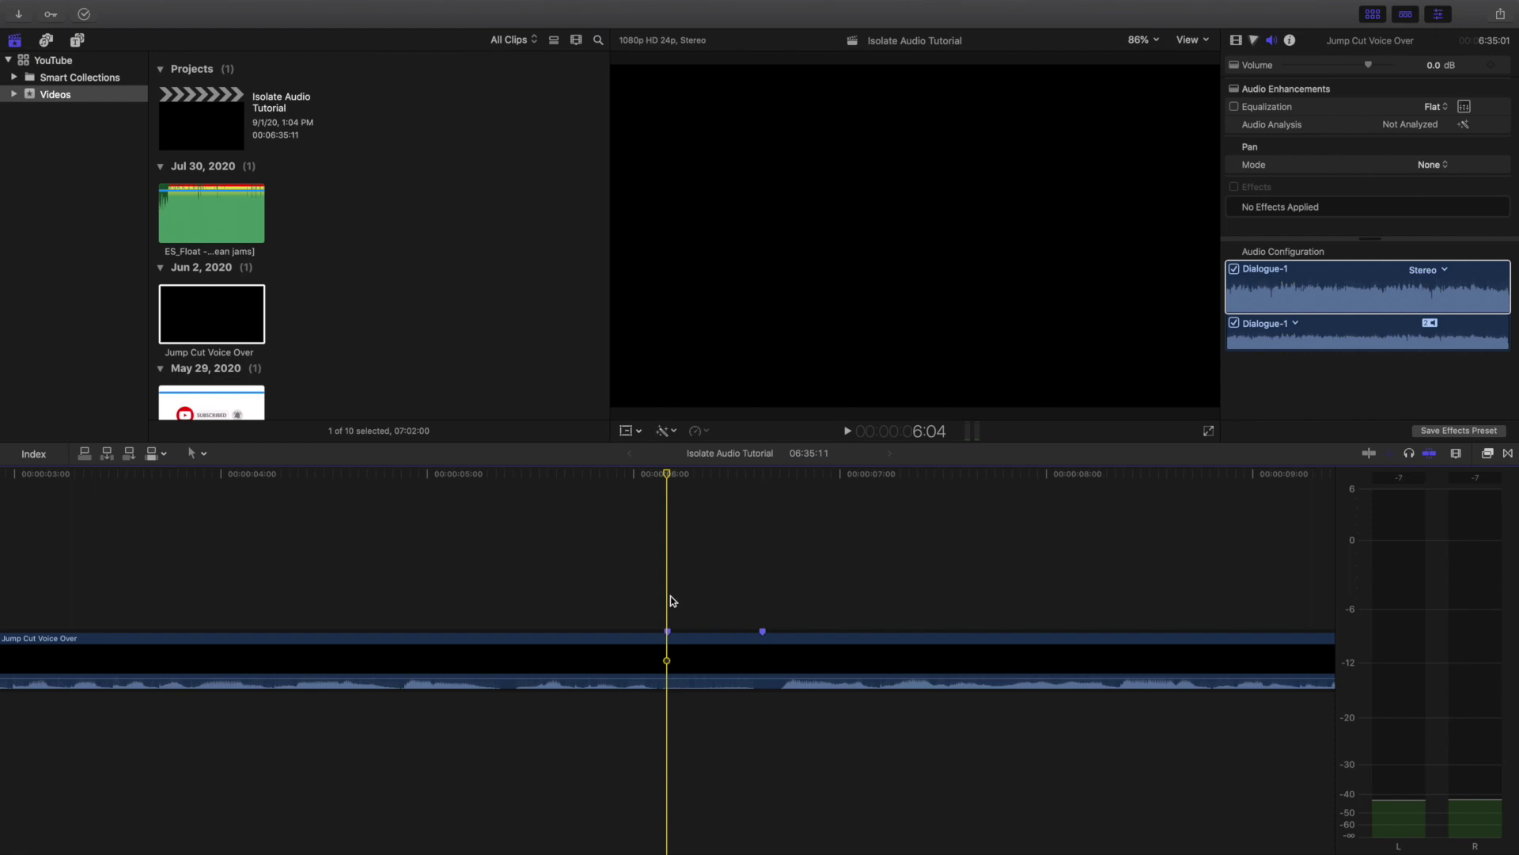
key(super+equal)
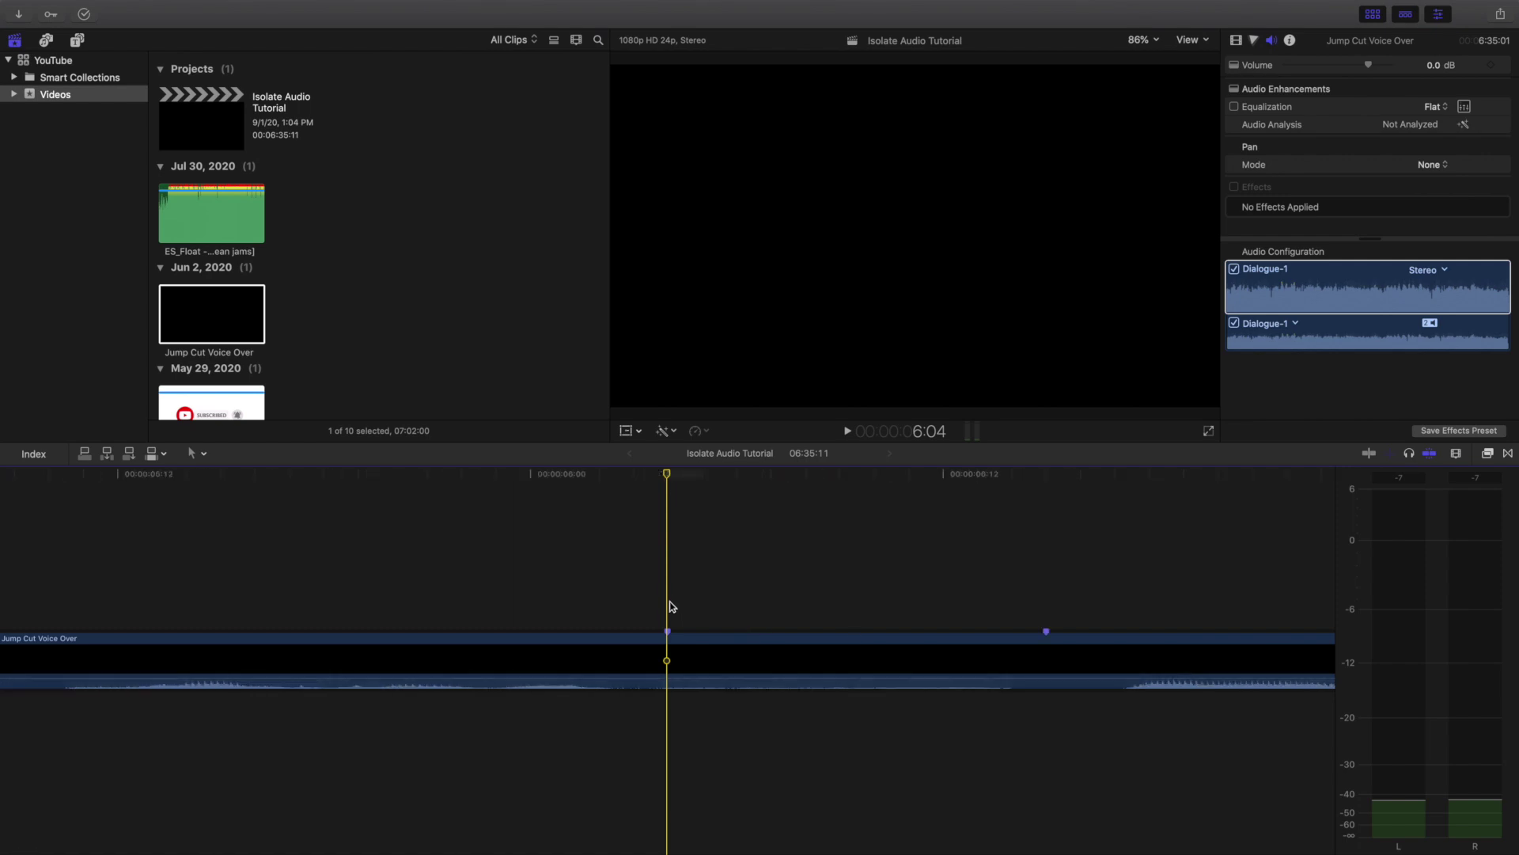
scroll(693, 625, right, 3)
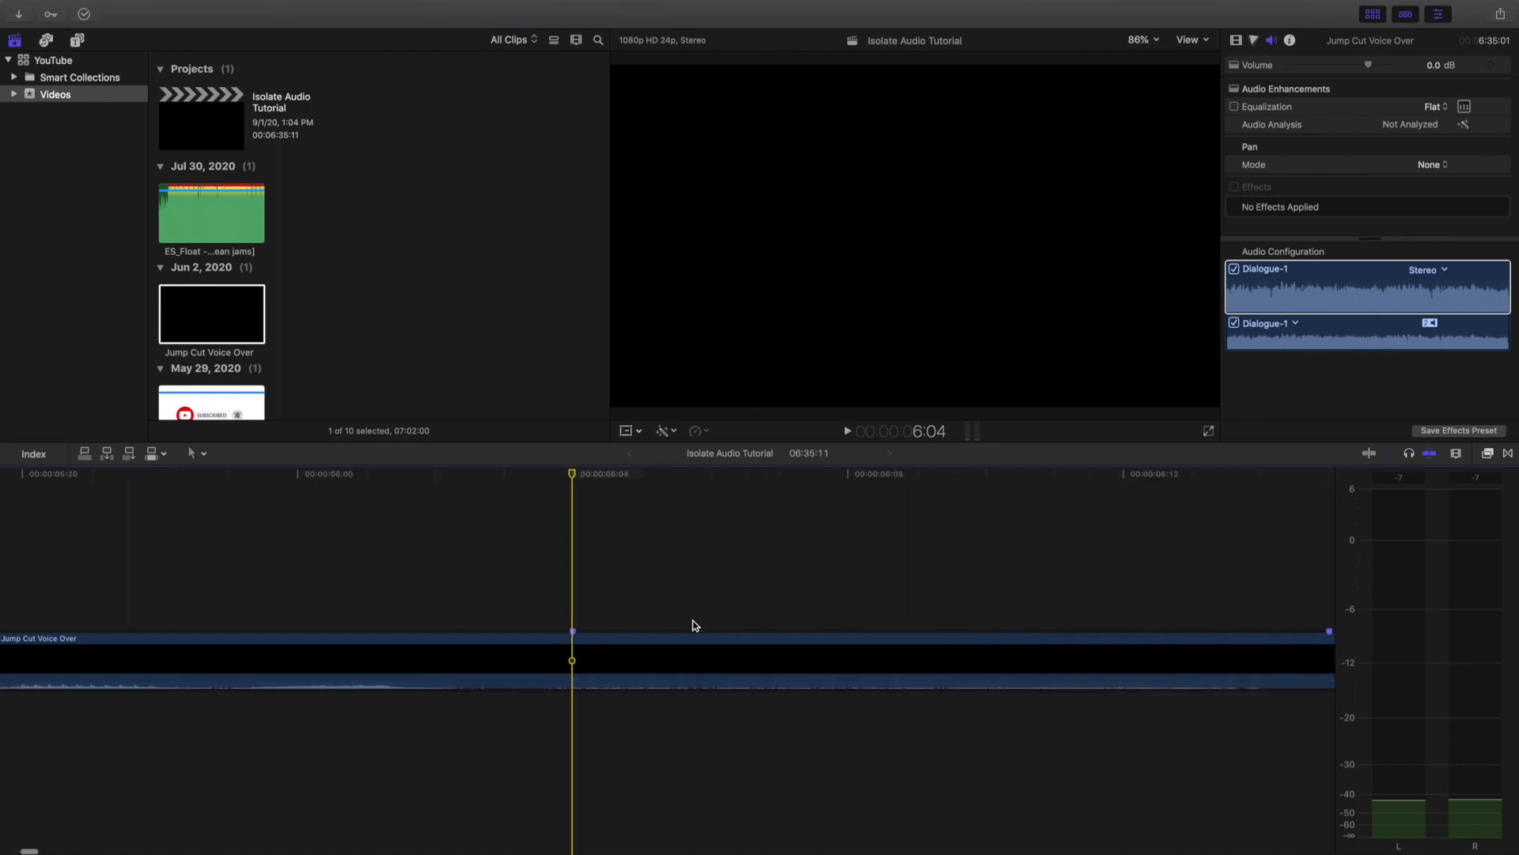
key(super+equal)
scroll(782, 645, right, 10)
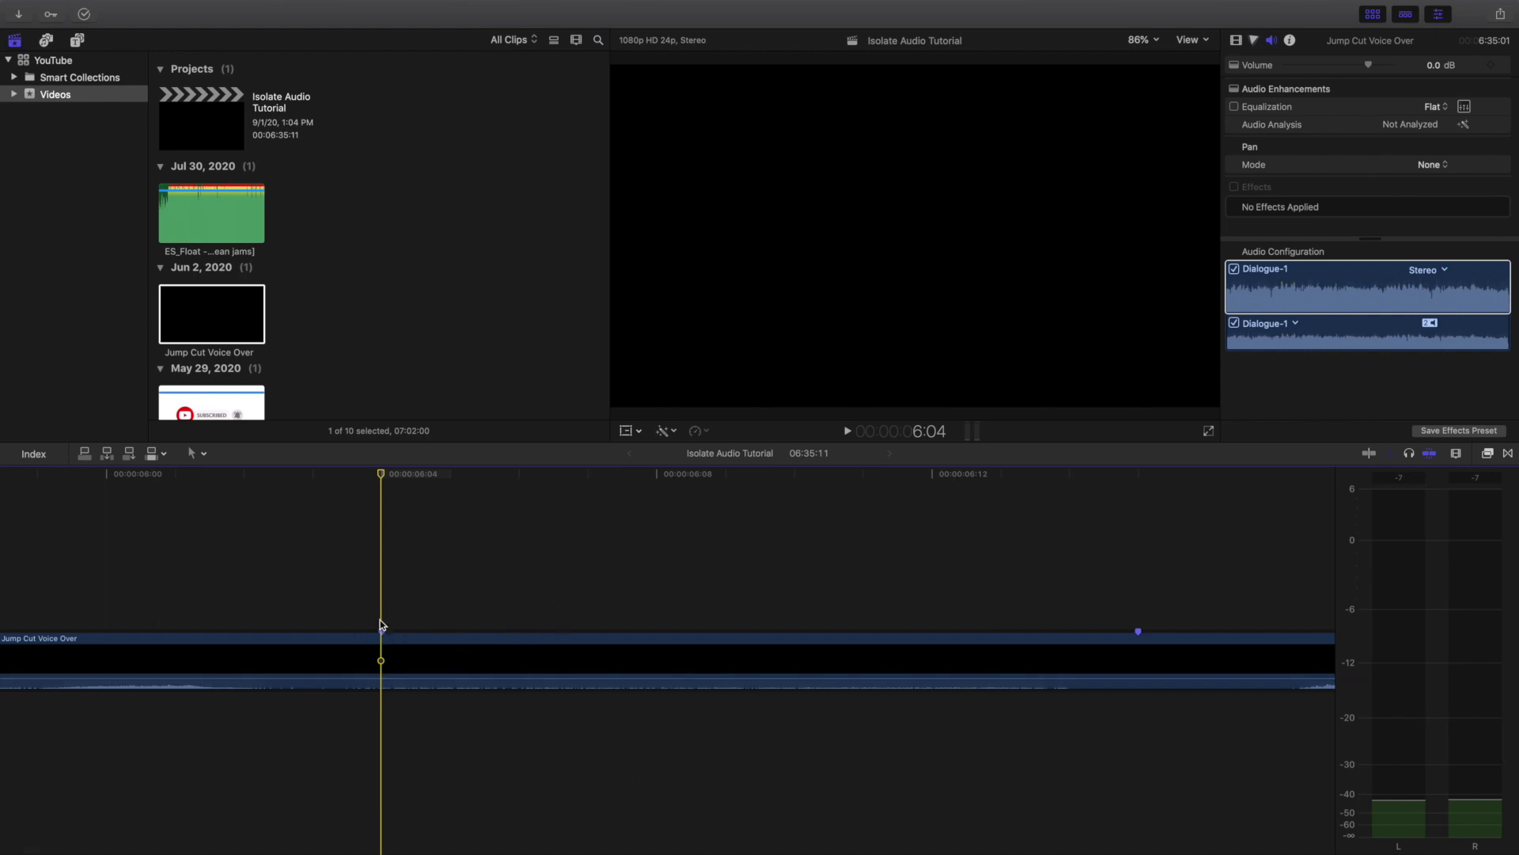
- Remove the accidental 6:06 volume keyframe and return the playhead to the 6:04 keyframe
click(545, 627)
key(alt+k)
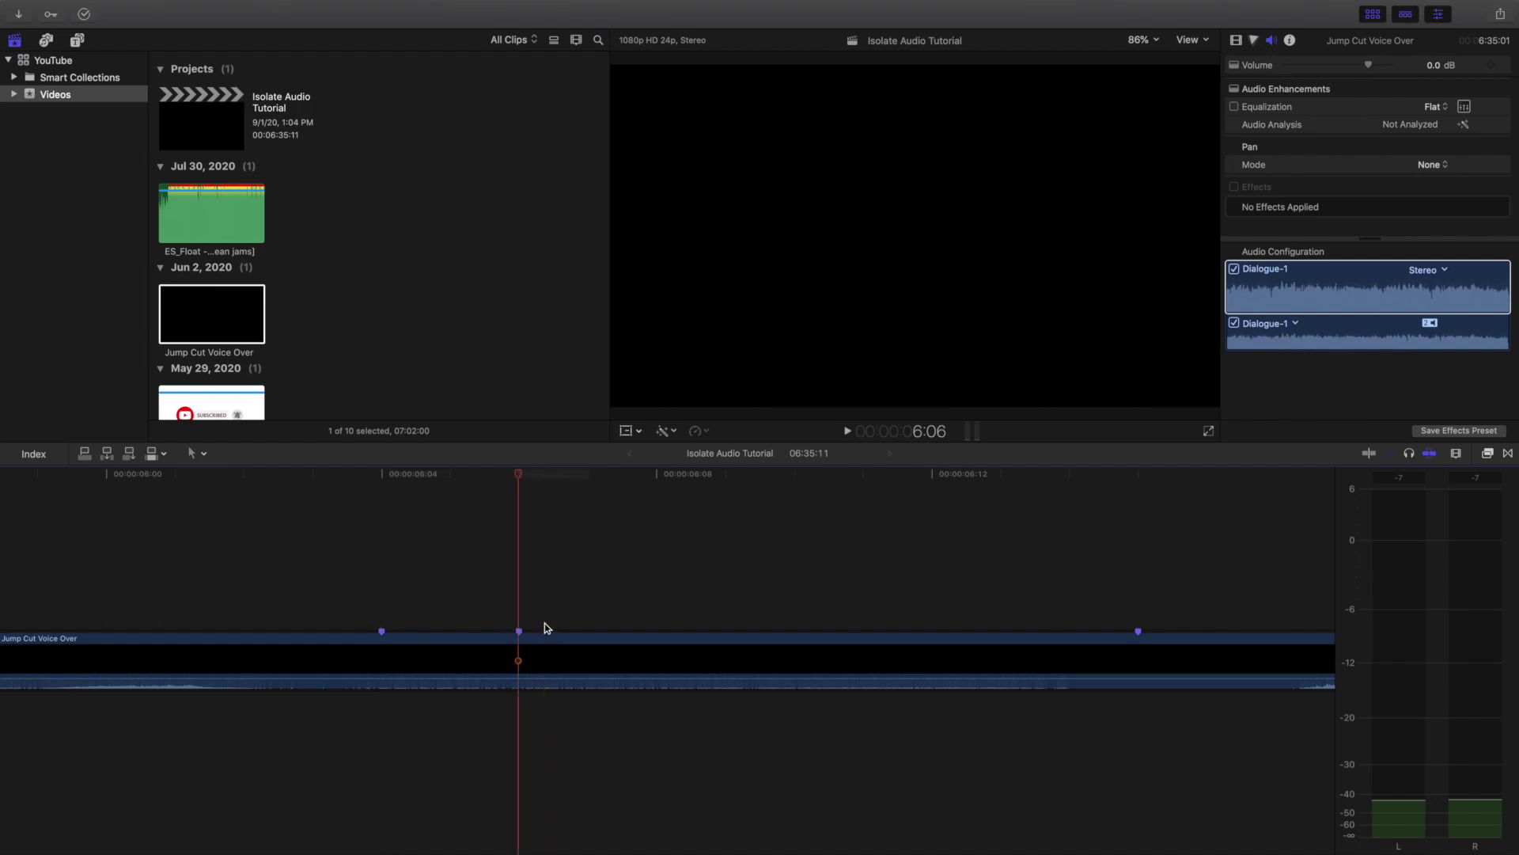
key(super+z)
click(380, 606)
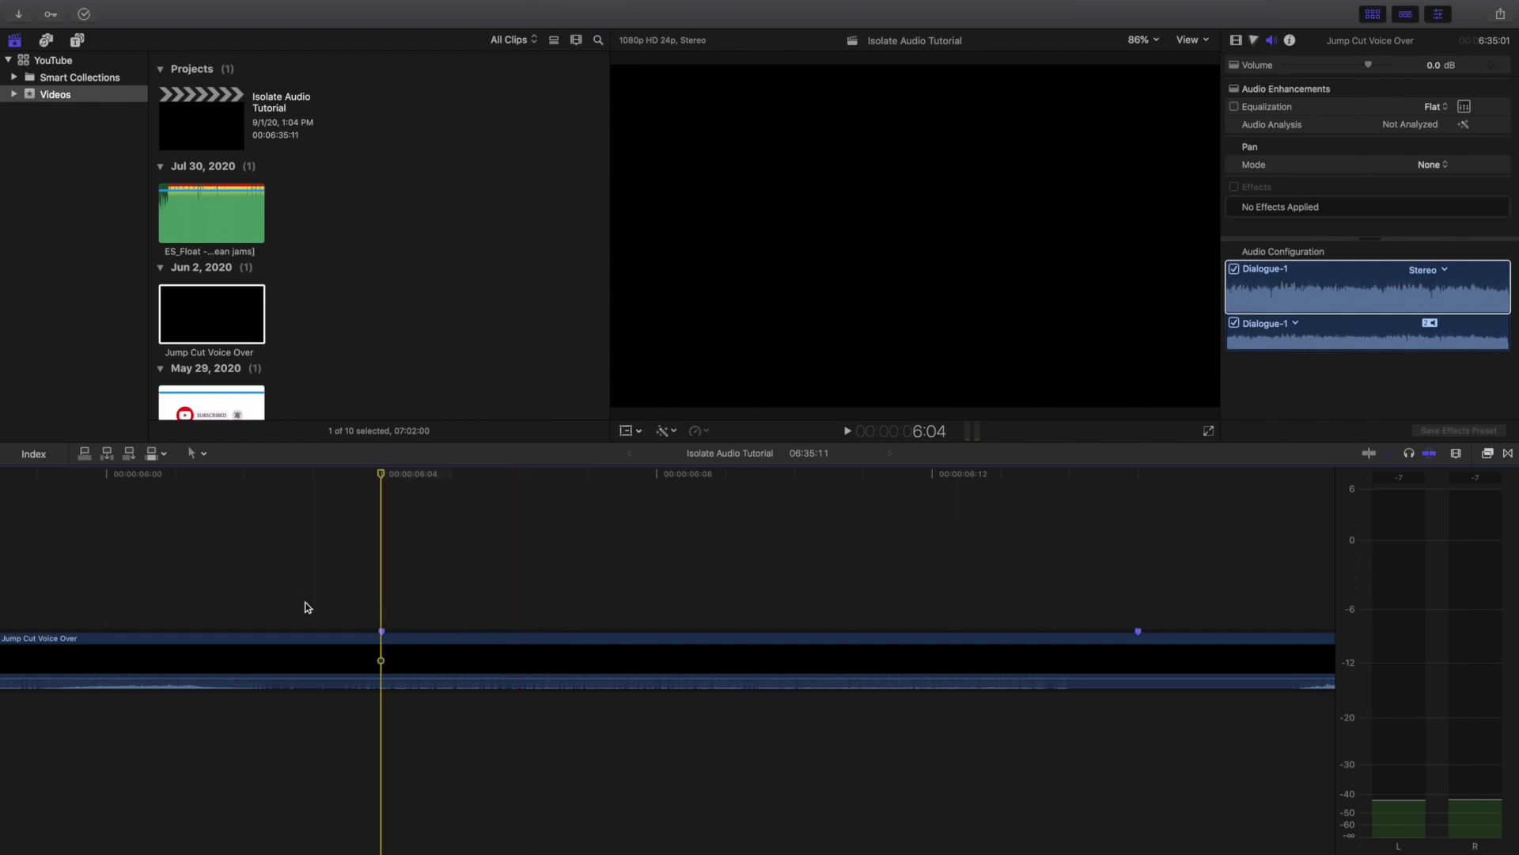
- Align the playhead exactly on the 6:04 keyframe and select the Jump Cut Voice Over clip
click(238, 568)
key(Right)
key(Right)
key(Right)
key(Right)
key(Right)
key(Right)
key(Right)
key(Right)
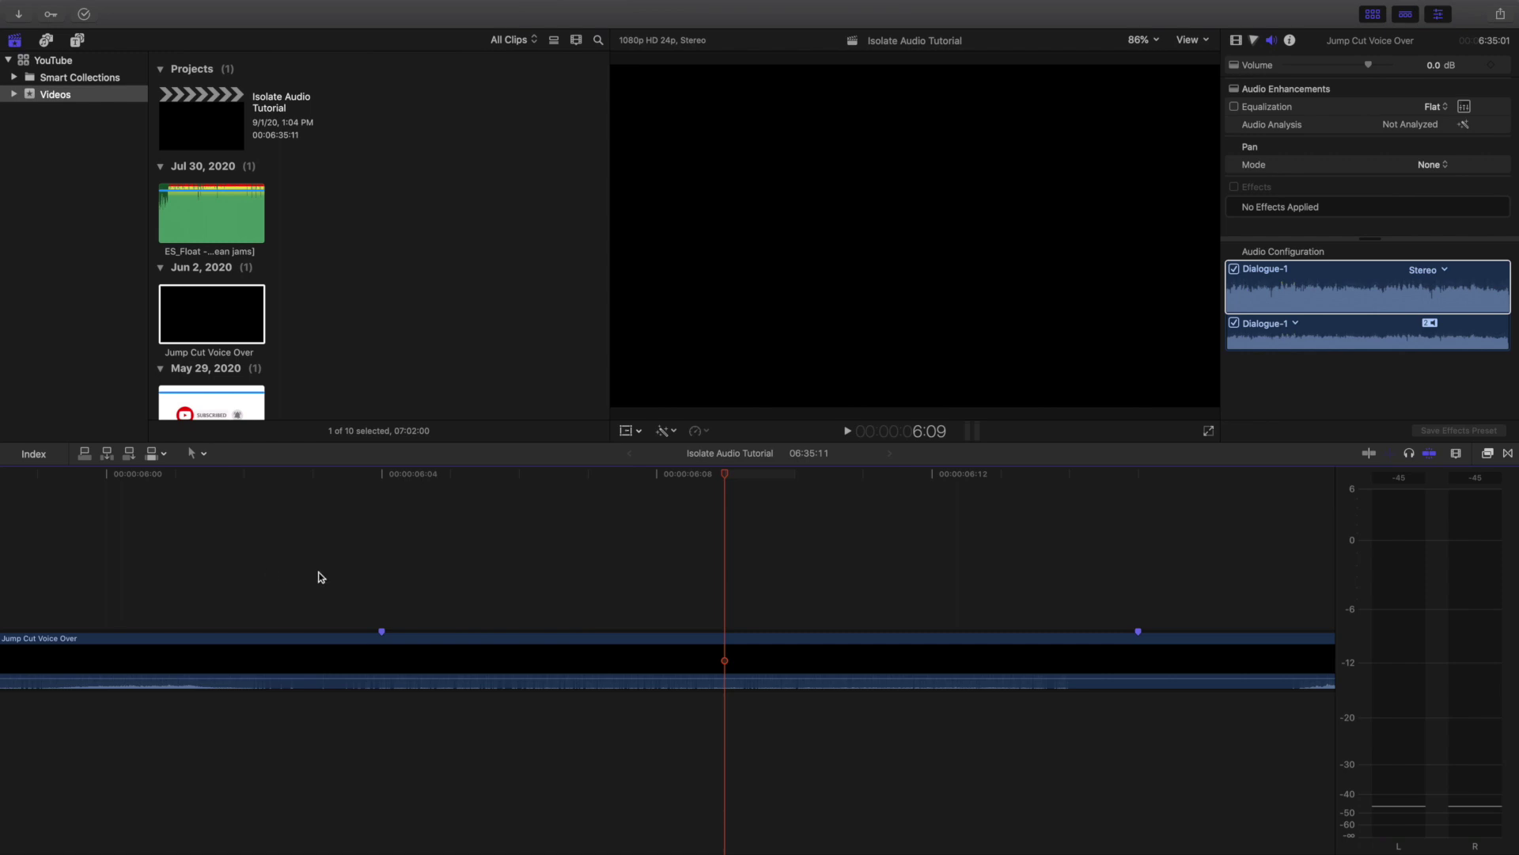
click(382, 573)
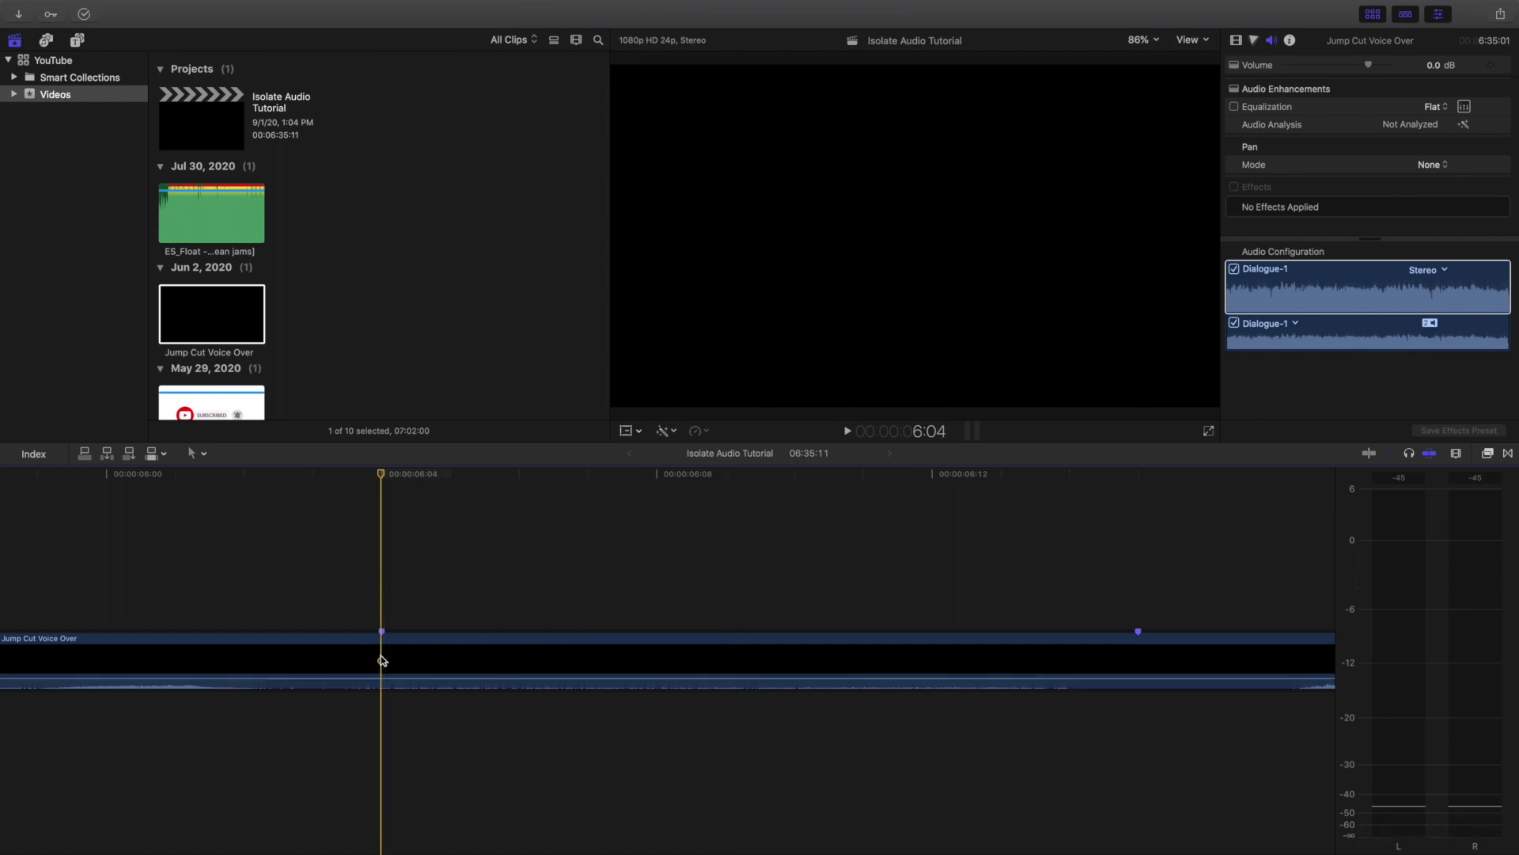
click(381, 660)
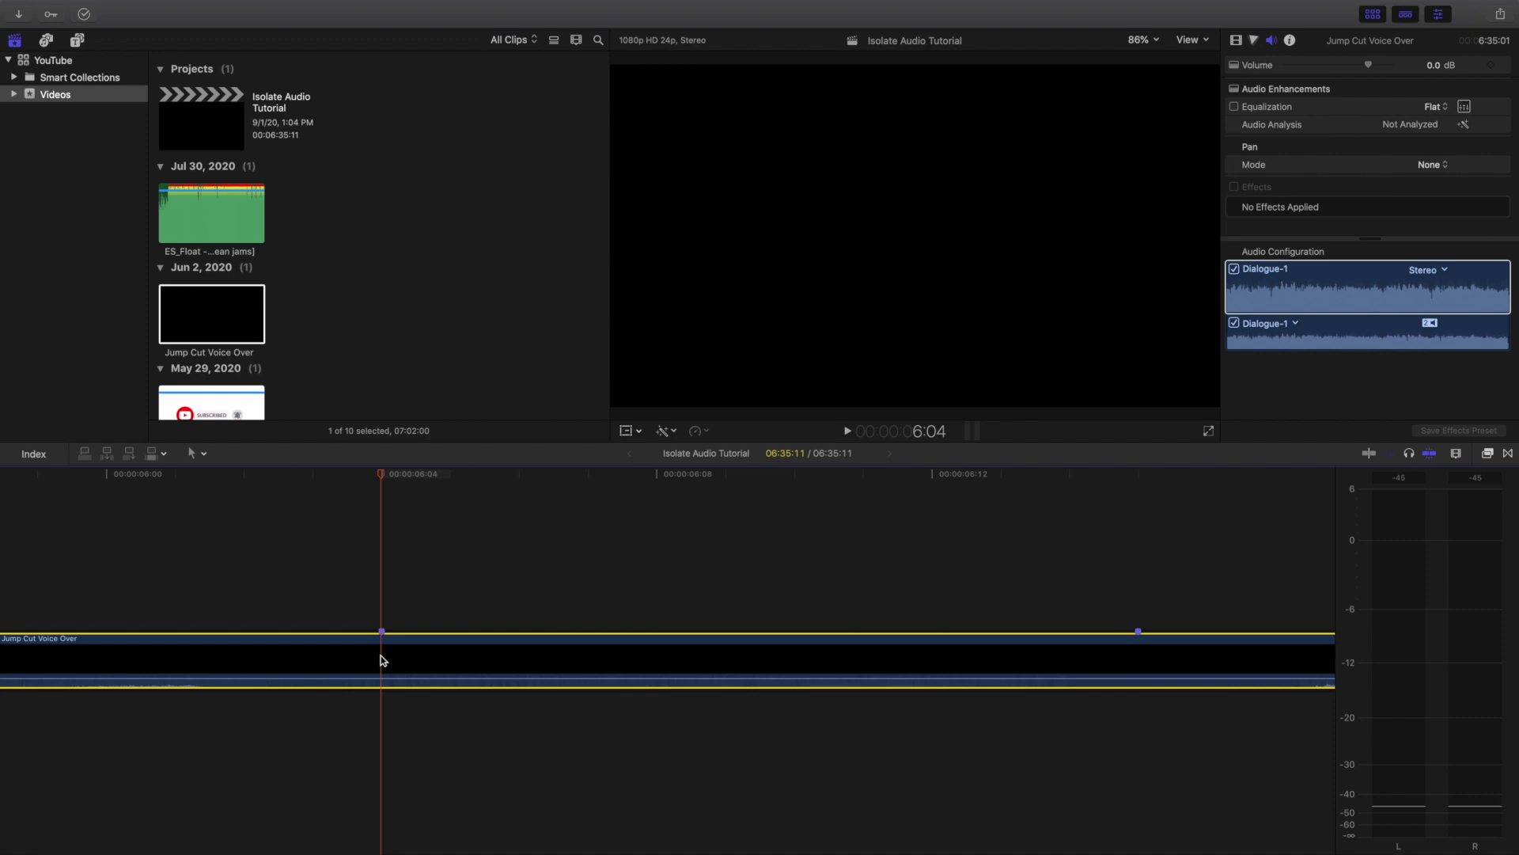
- Blade the voice-over clip at the 6:04 keyframe and at the second volume keyframe
key(super+b)
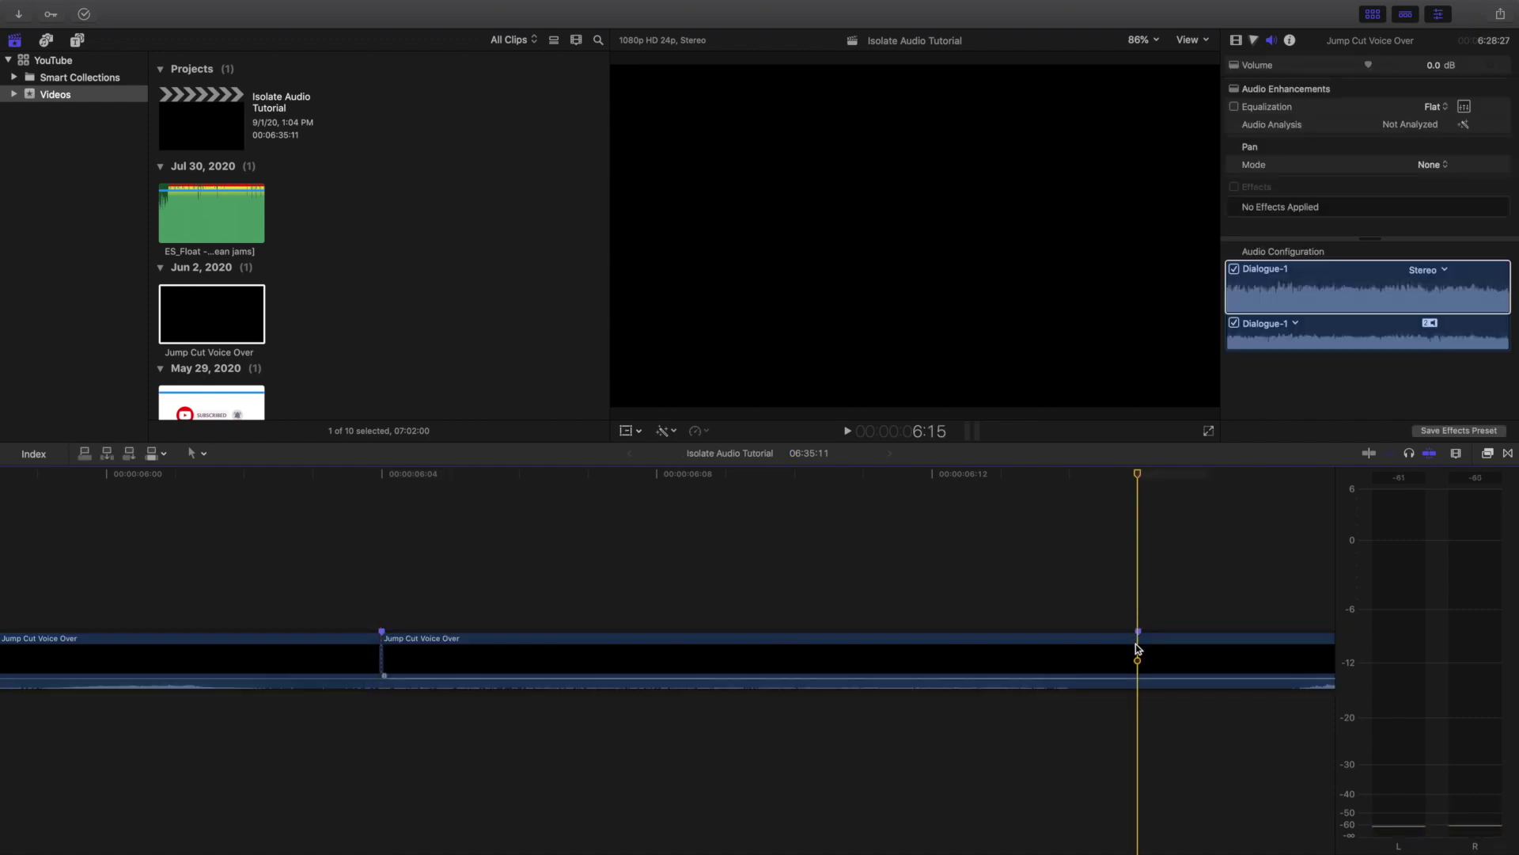
click(1137, 647)
key(super+b)
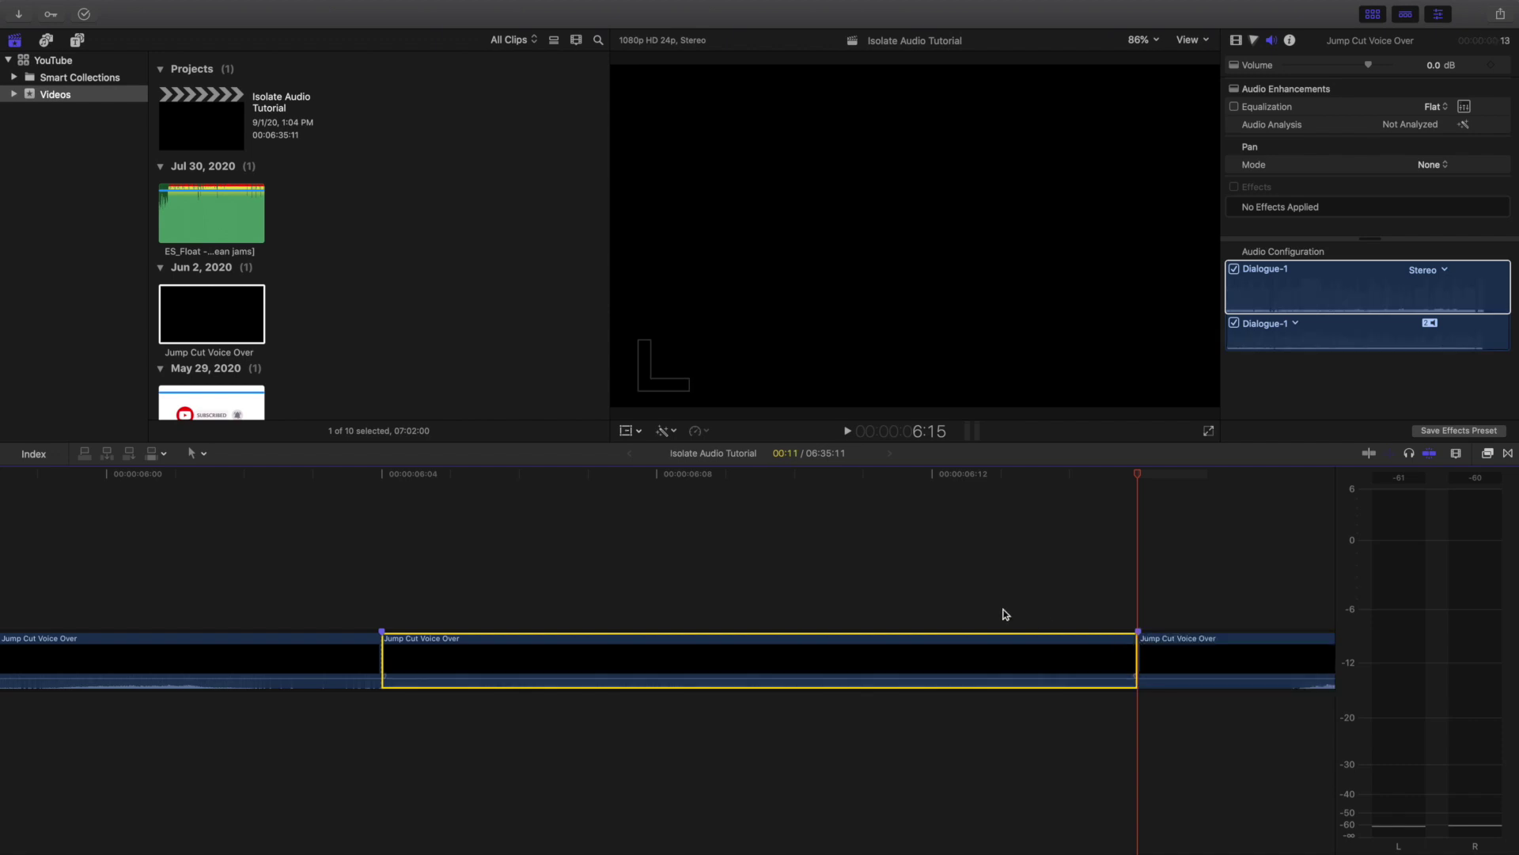
click(939, 586)
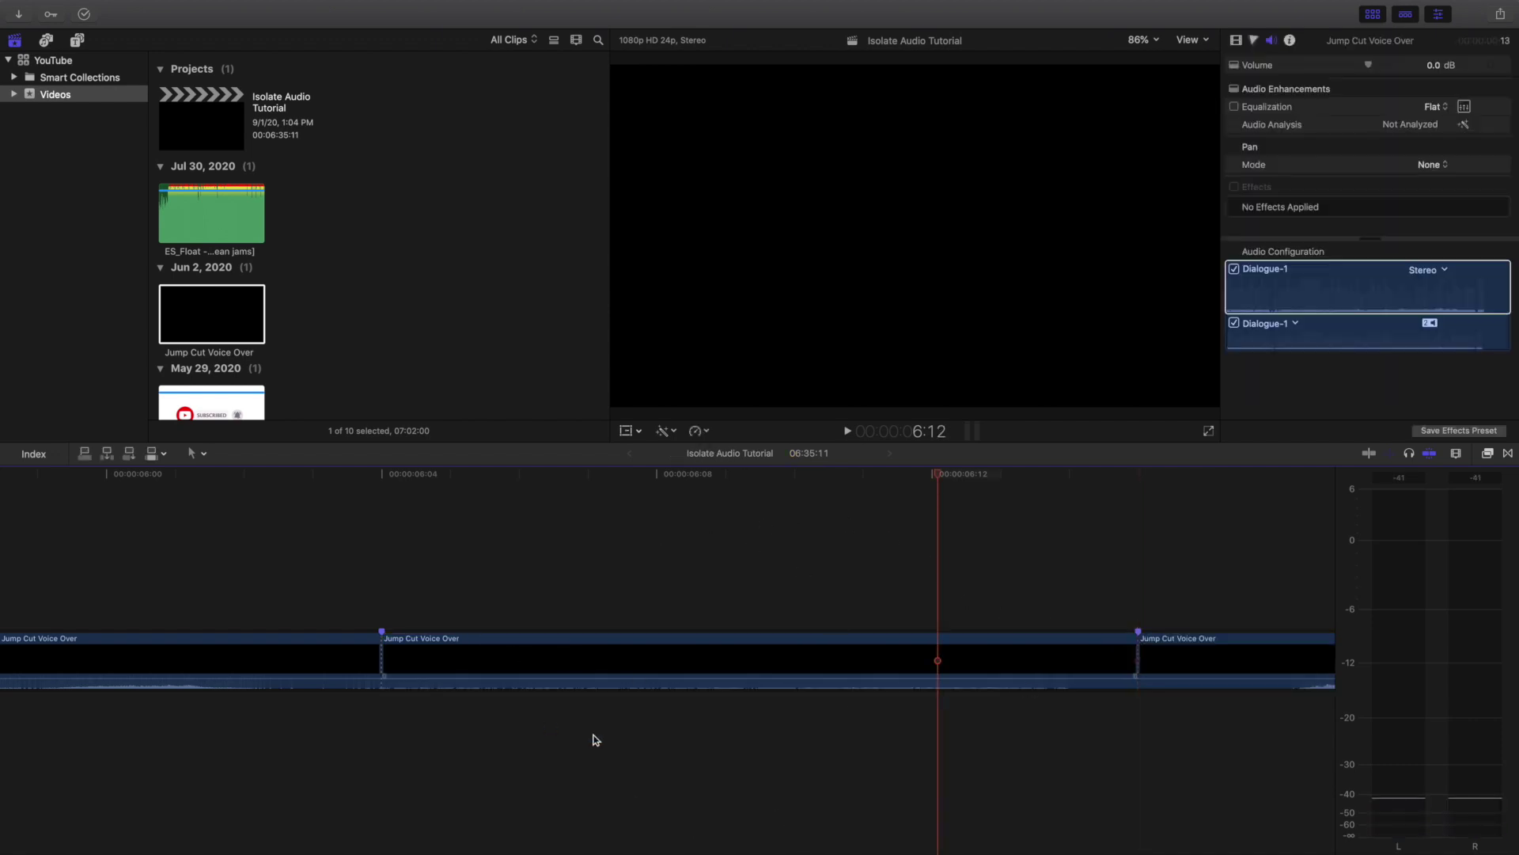
- Select the 11-frame middle section and show its audio channel settings in the inspector
click(701, 641)
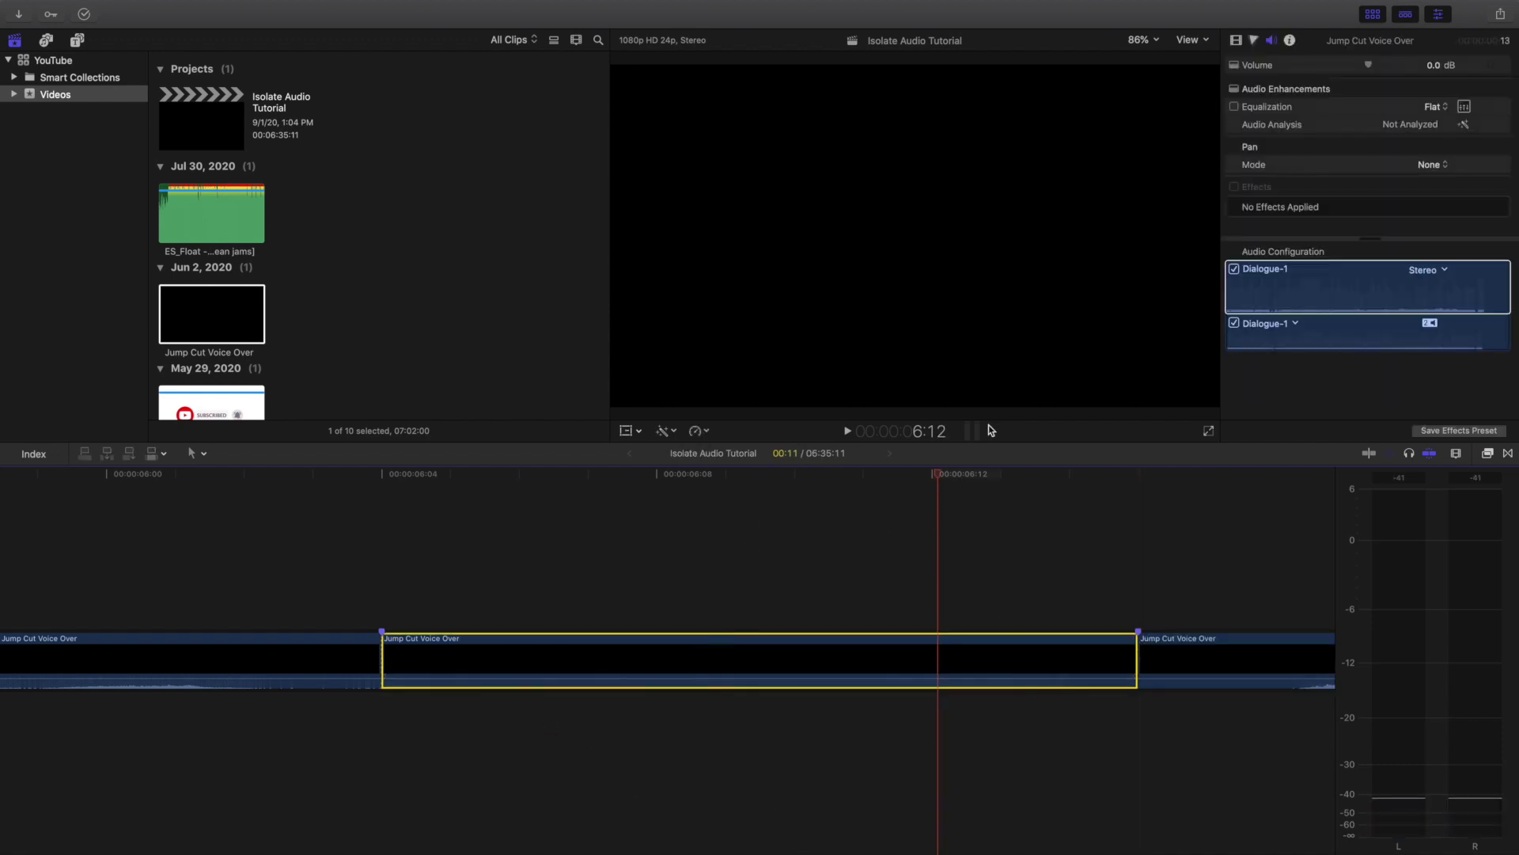
click(1266, 287)
click(1274, 44)
- Uncheck the middle section's Dialogue-1 channel, zoom the timeline out, and park the playhead before it
click(1234, 269)
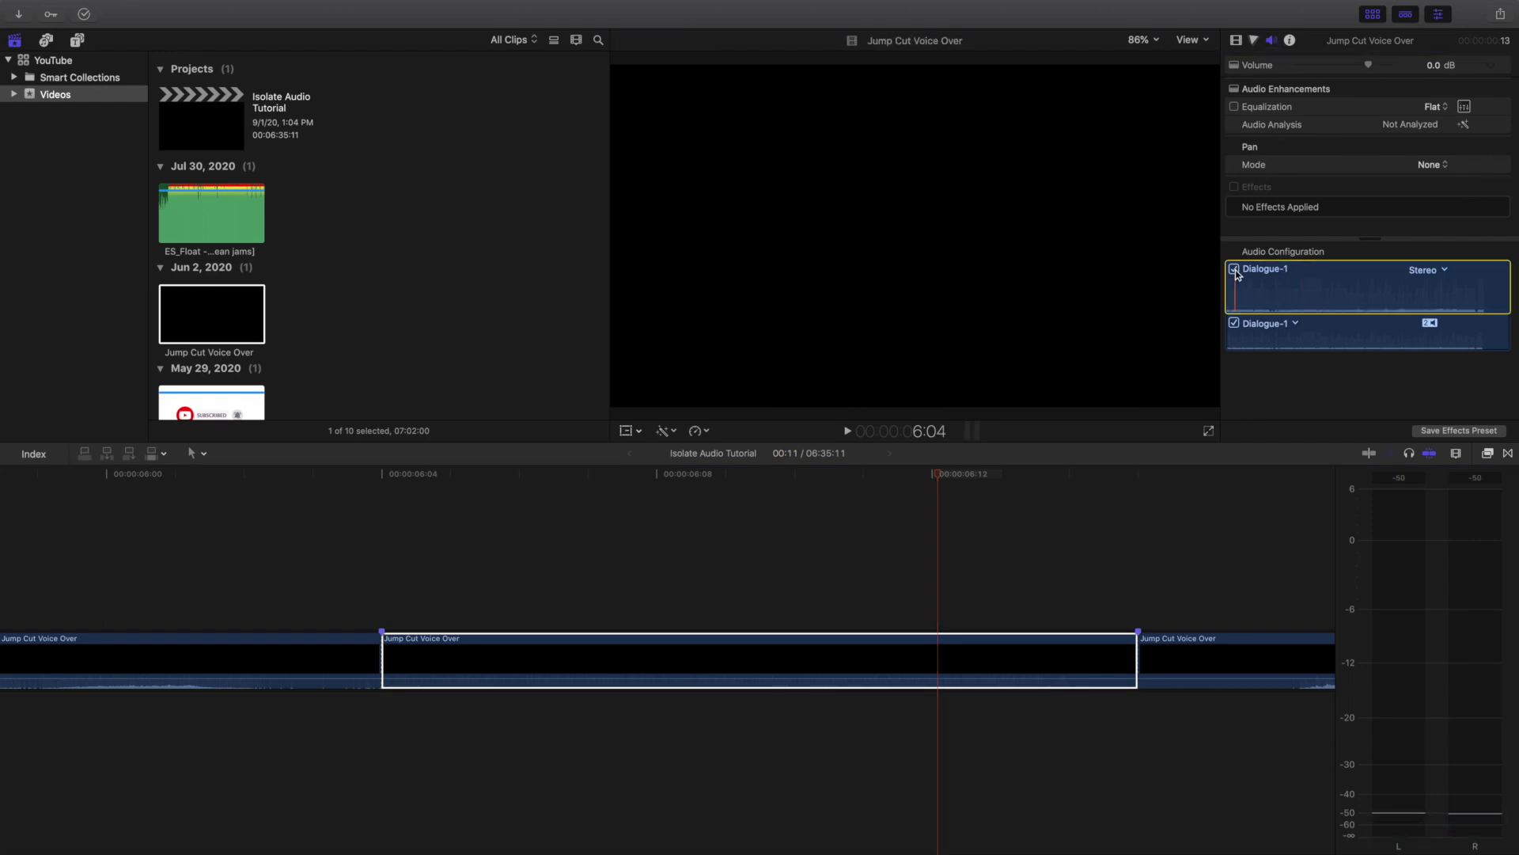
click(772, 530)
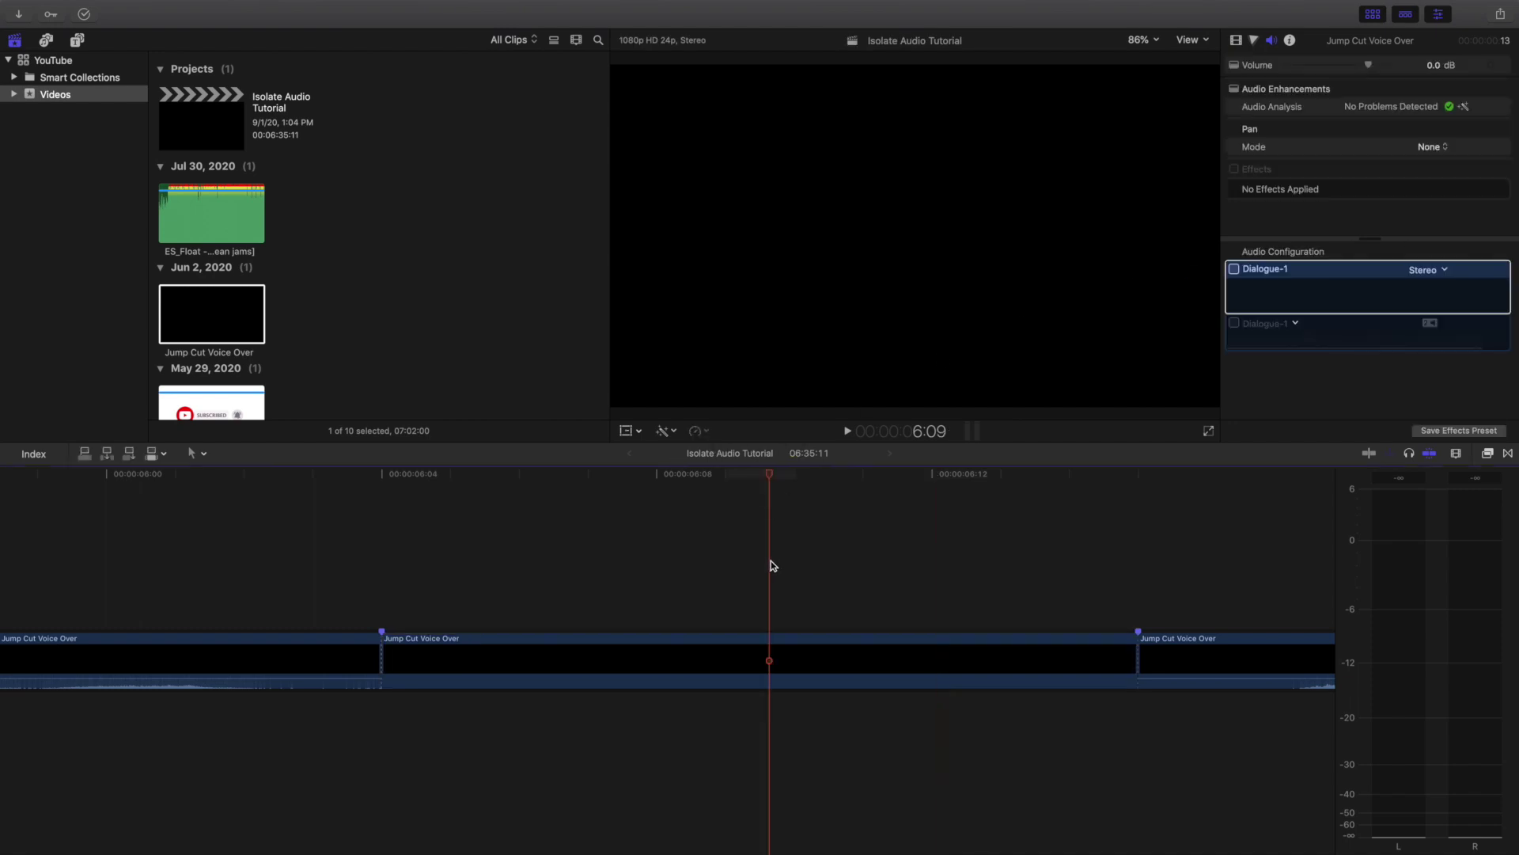
key(super+minus)
key(super+minus)
key(super+minus)
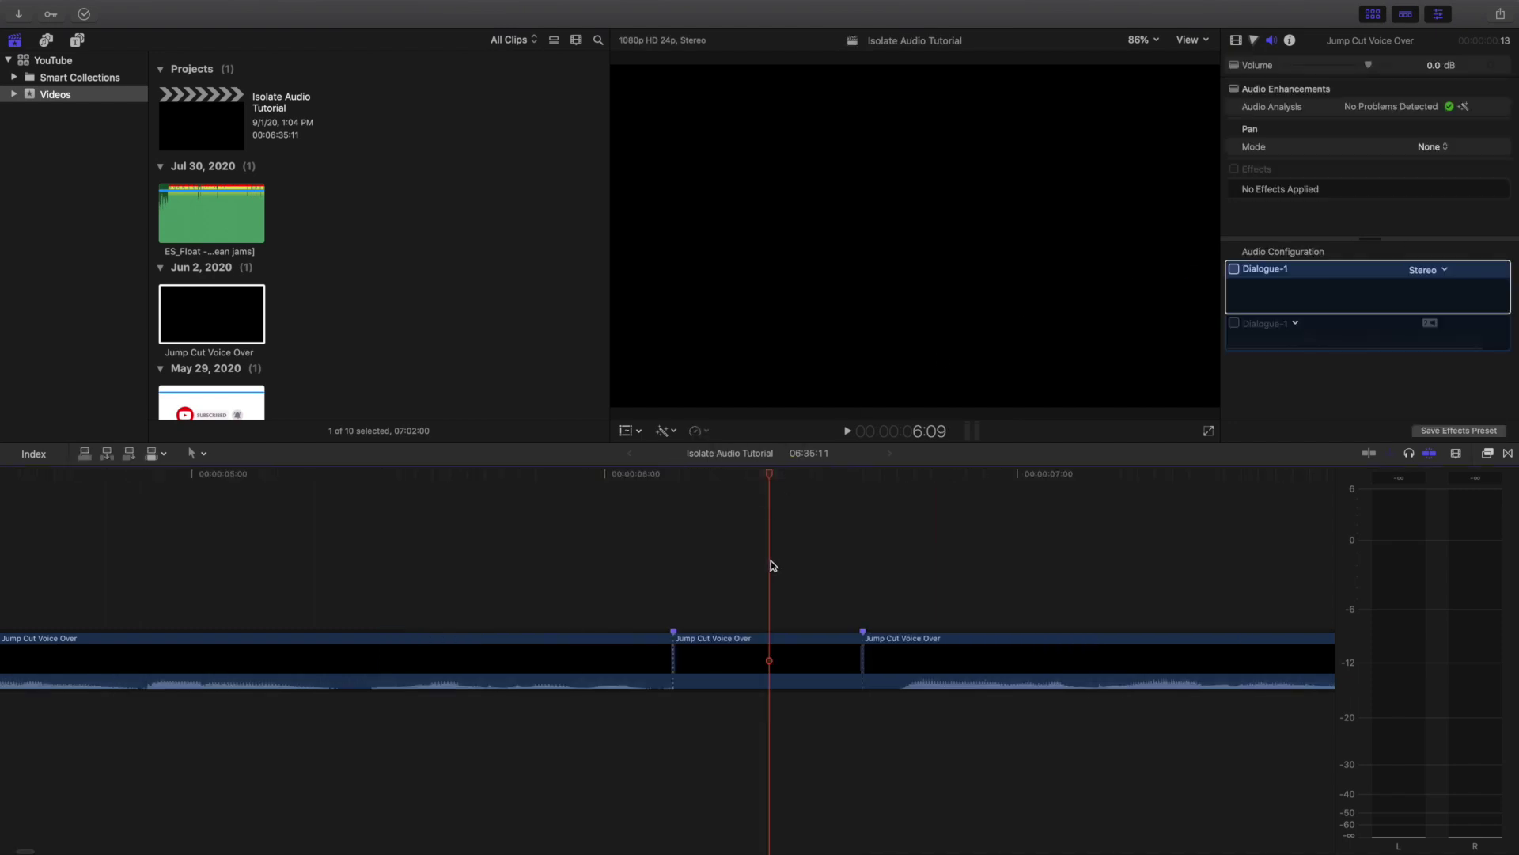
click(593, 580)
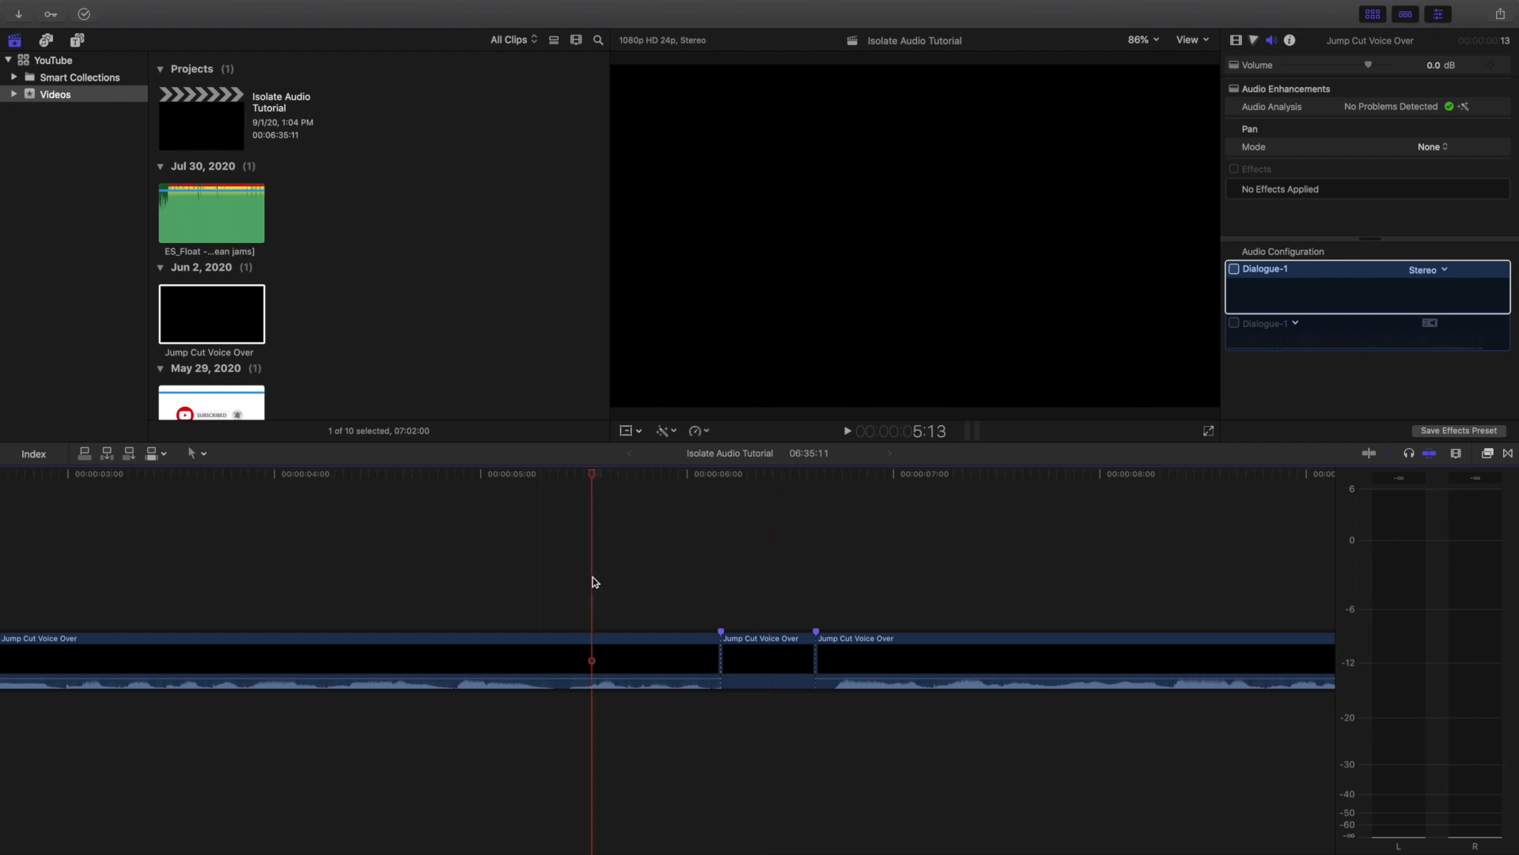
key(super+z)
key(space)
key(space)
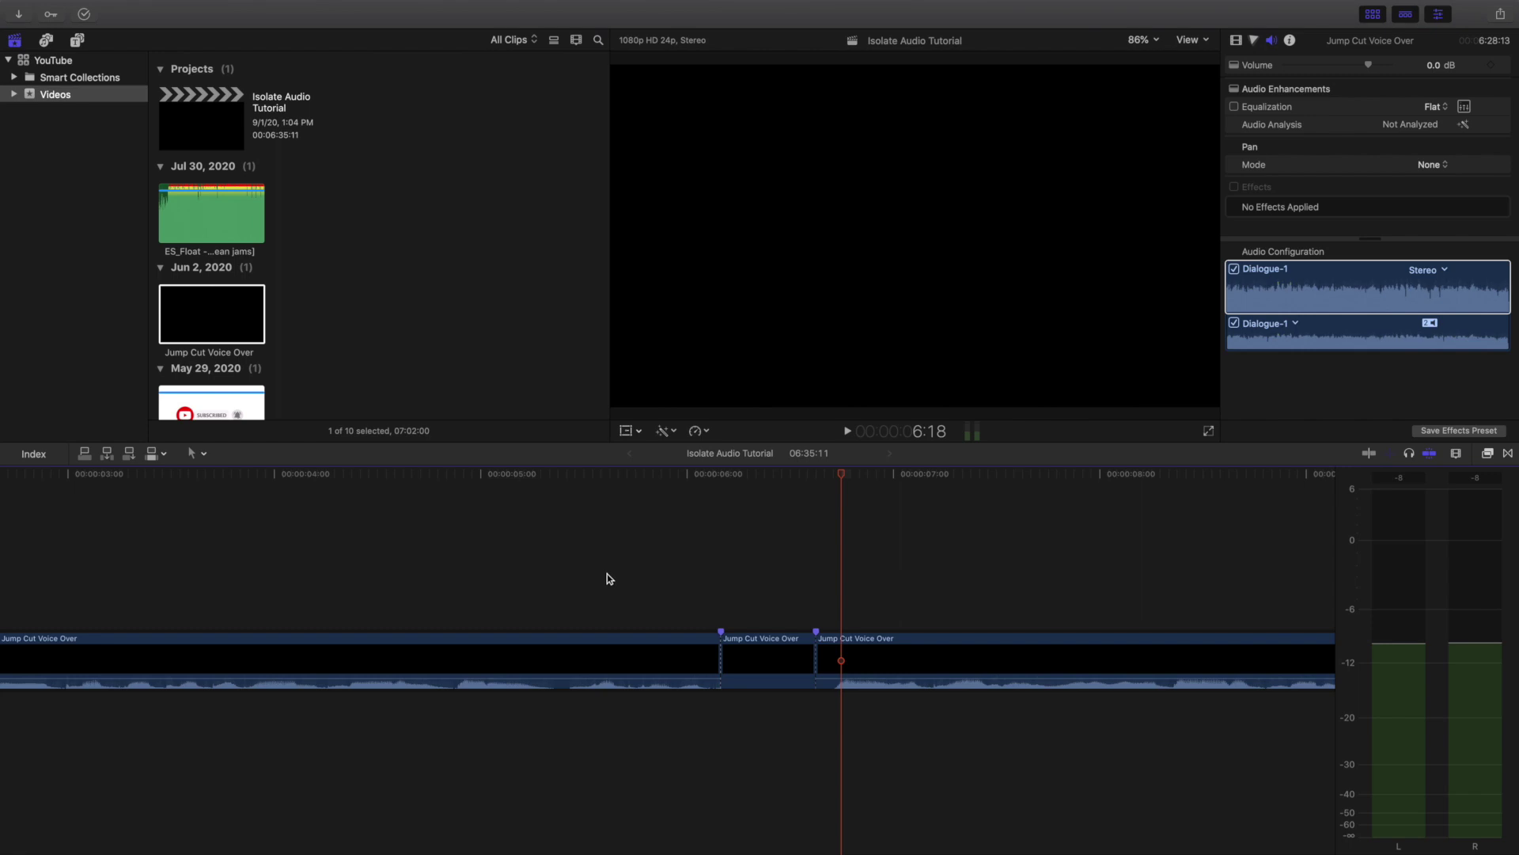
click(461, 558)
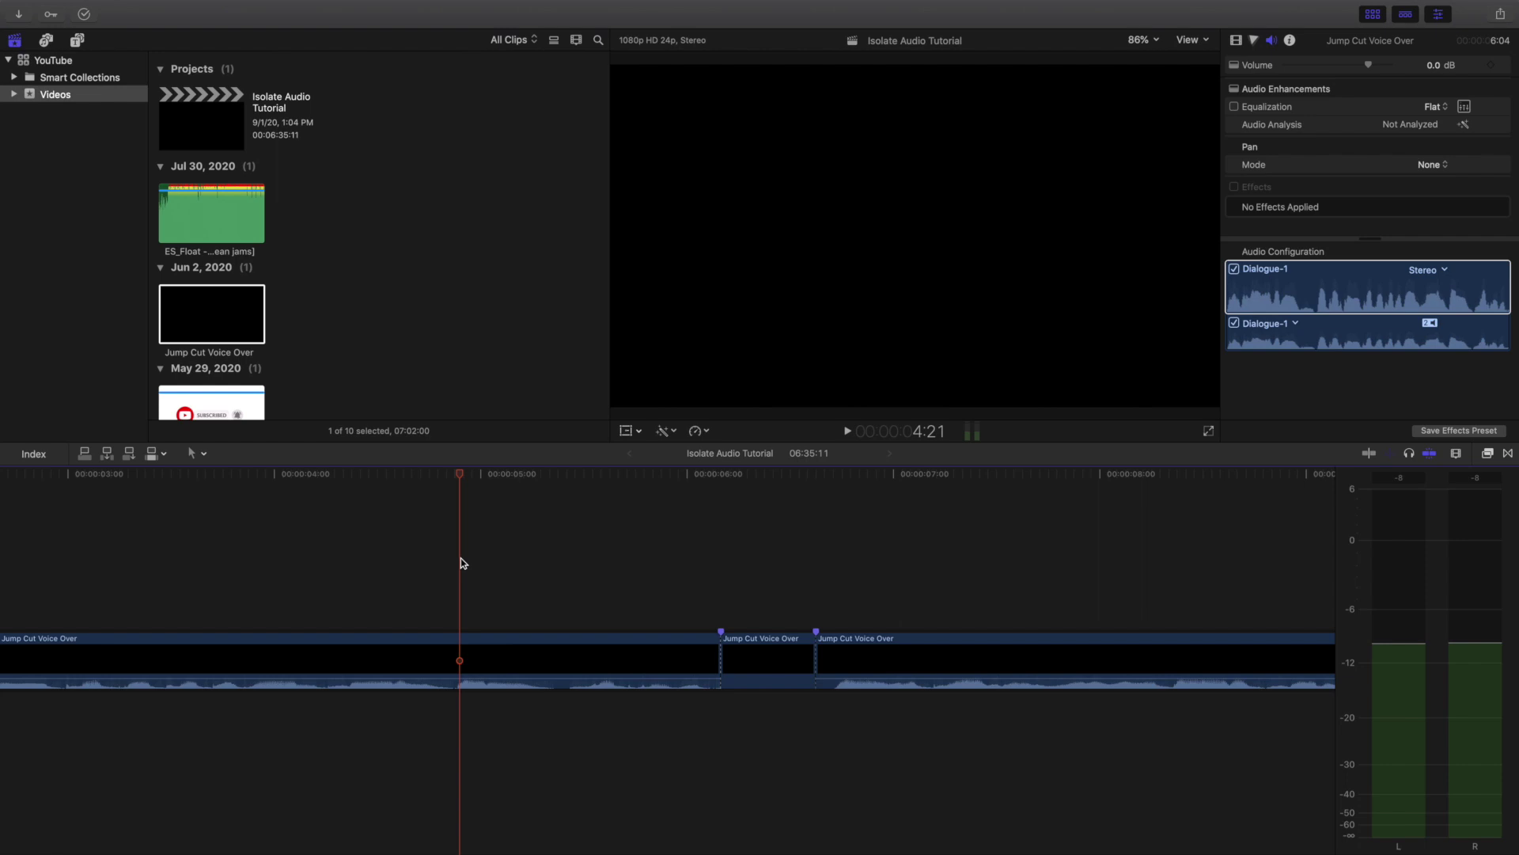
key(space)
key(space)
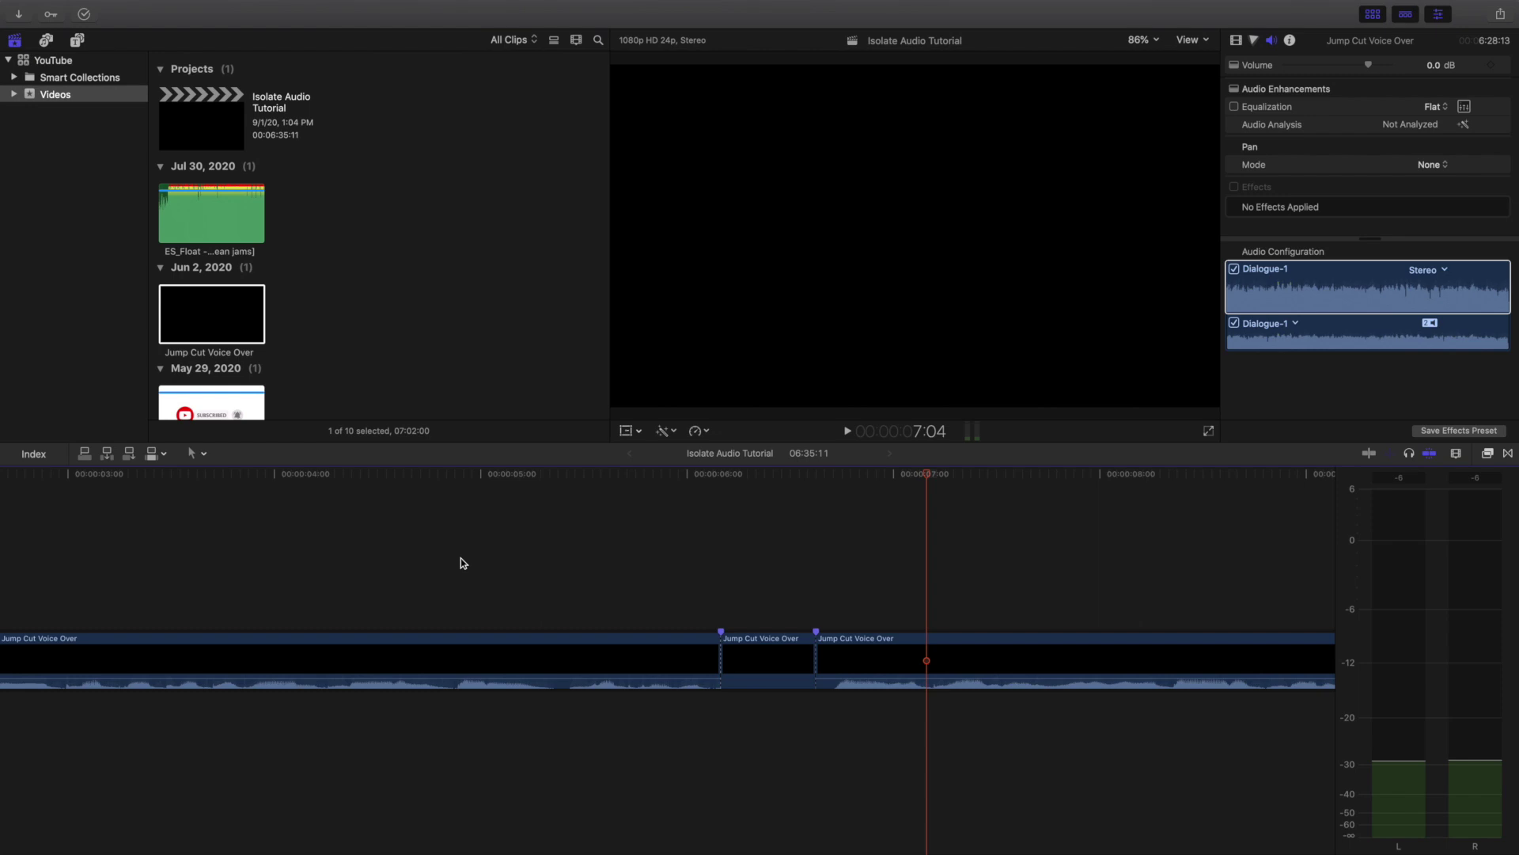
click(628, 564)
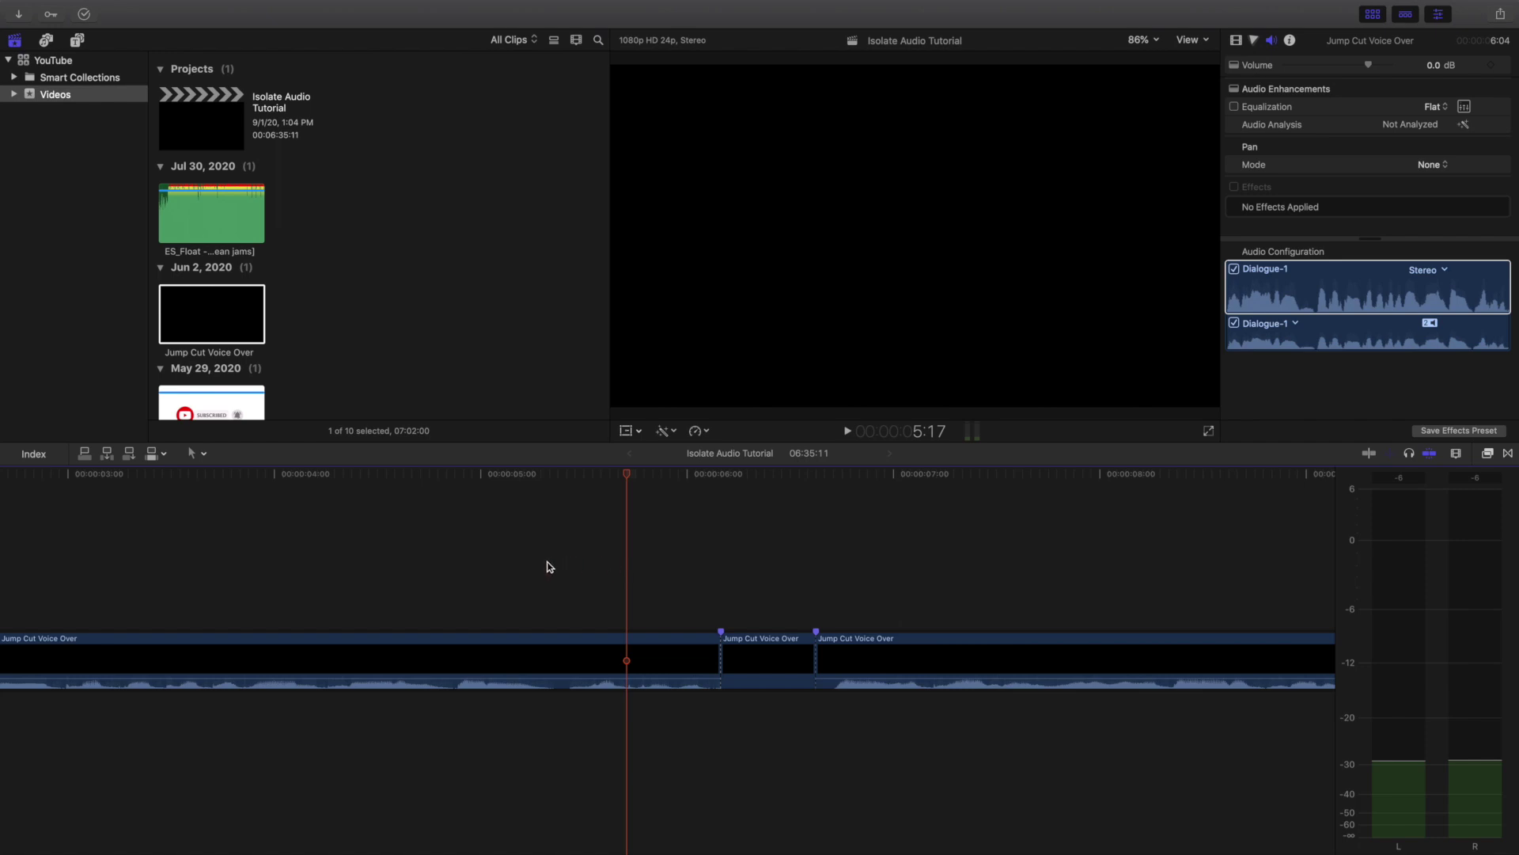
click(434, 565)
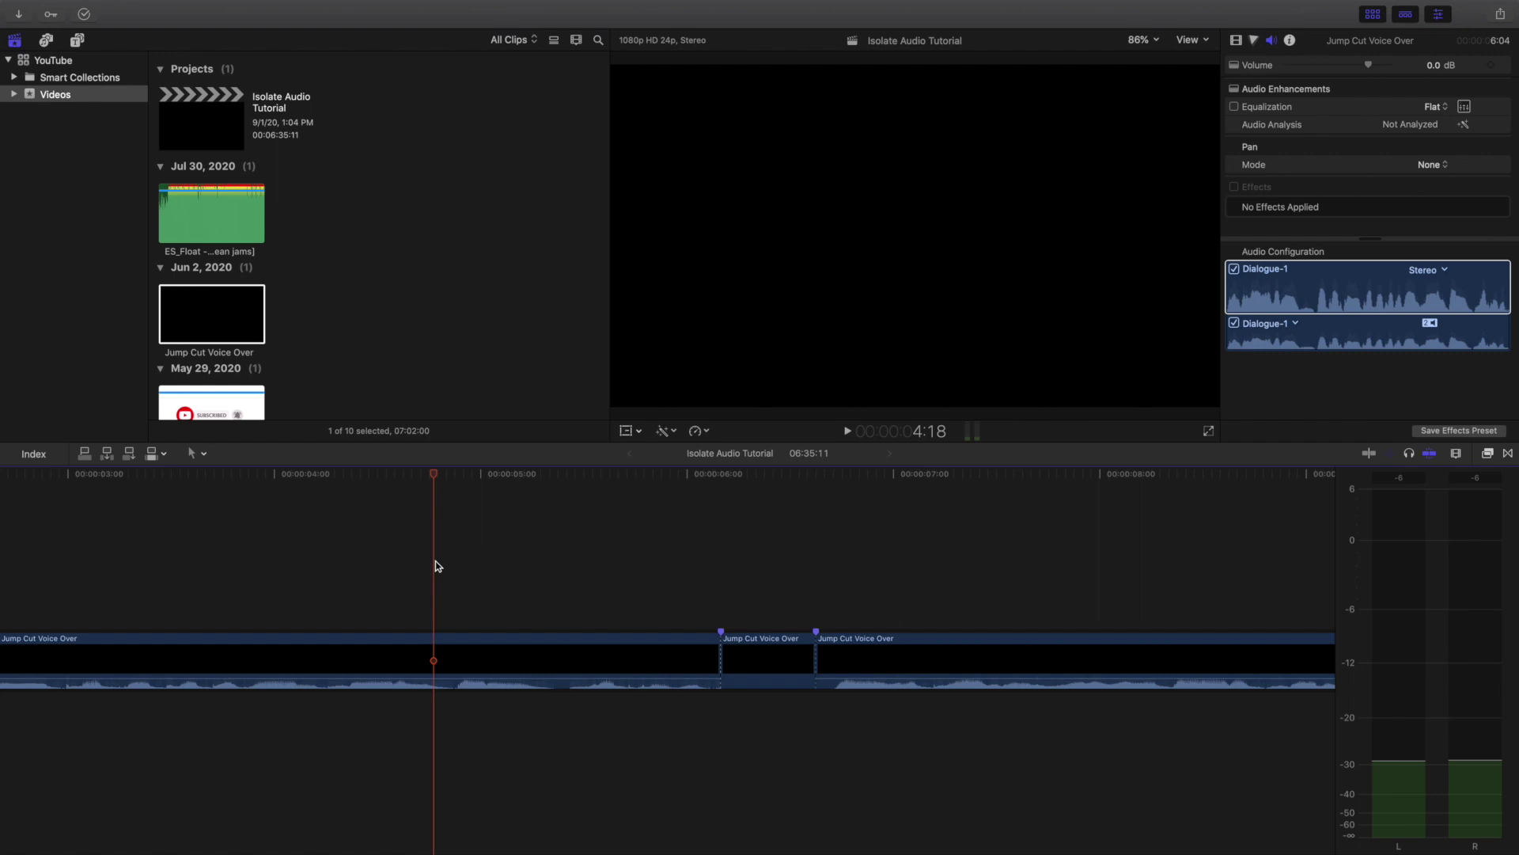
key(space)
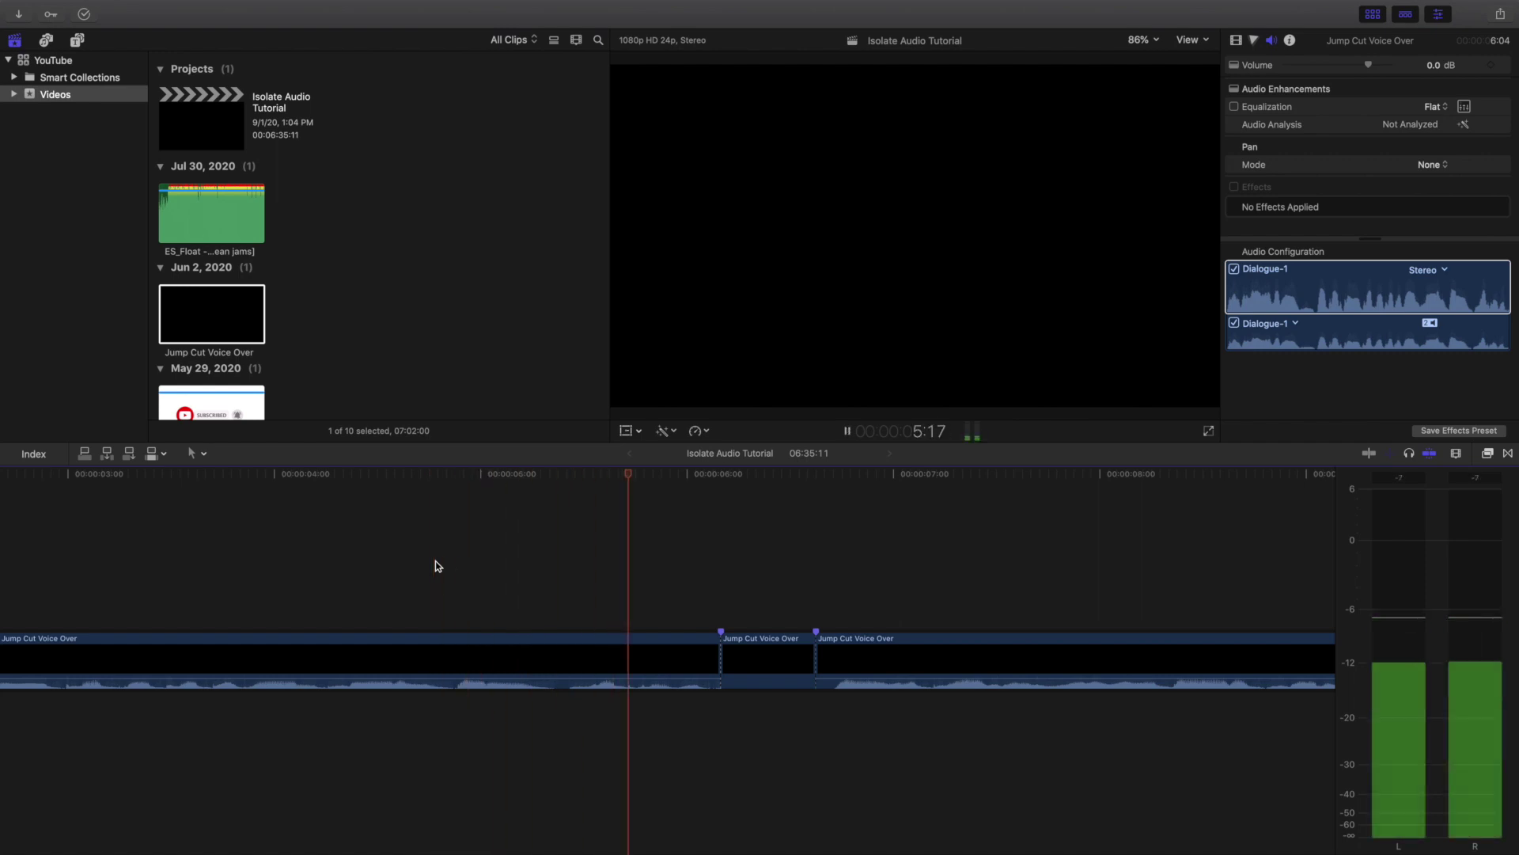
key(space)
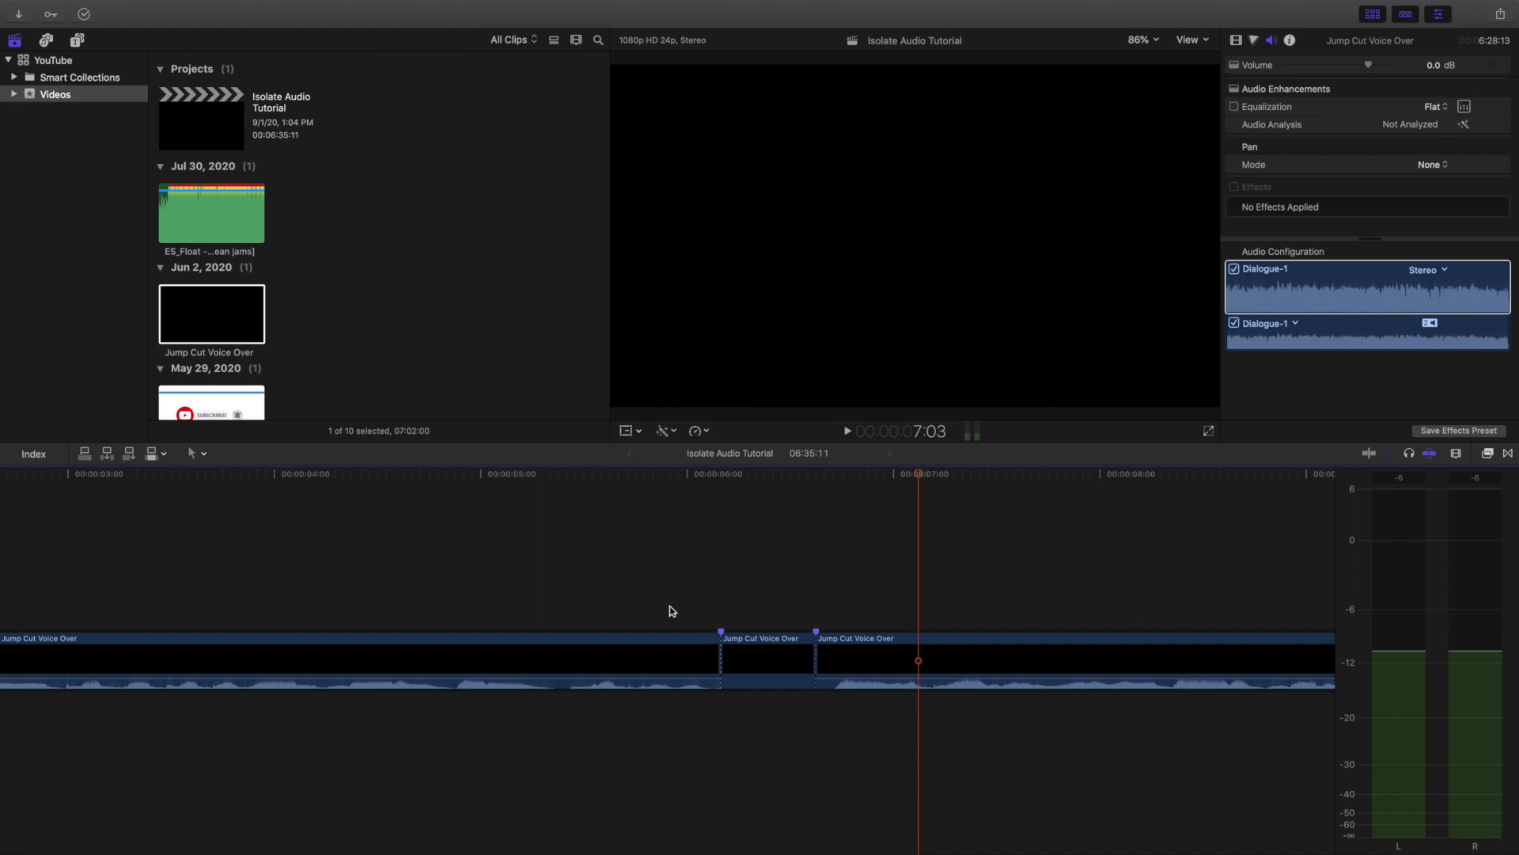
scroll(672, 611, up, 5)
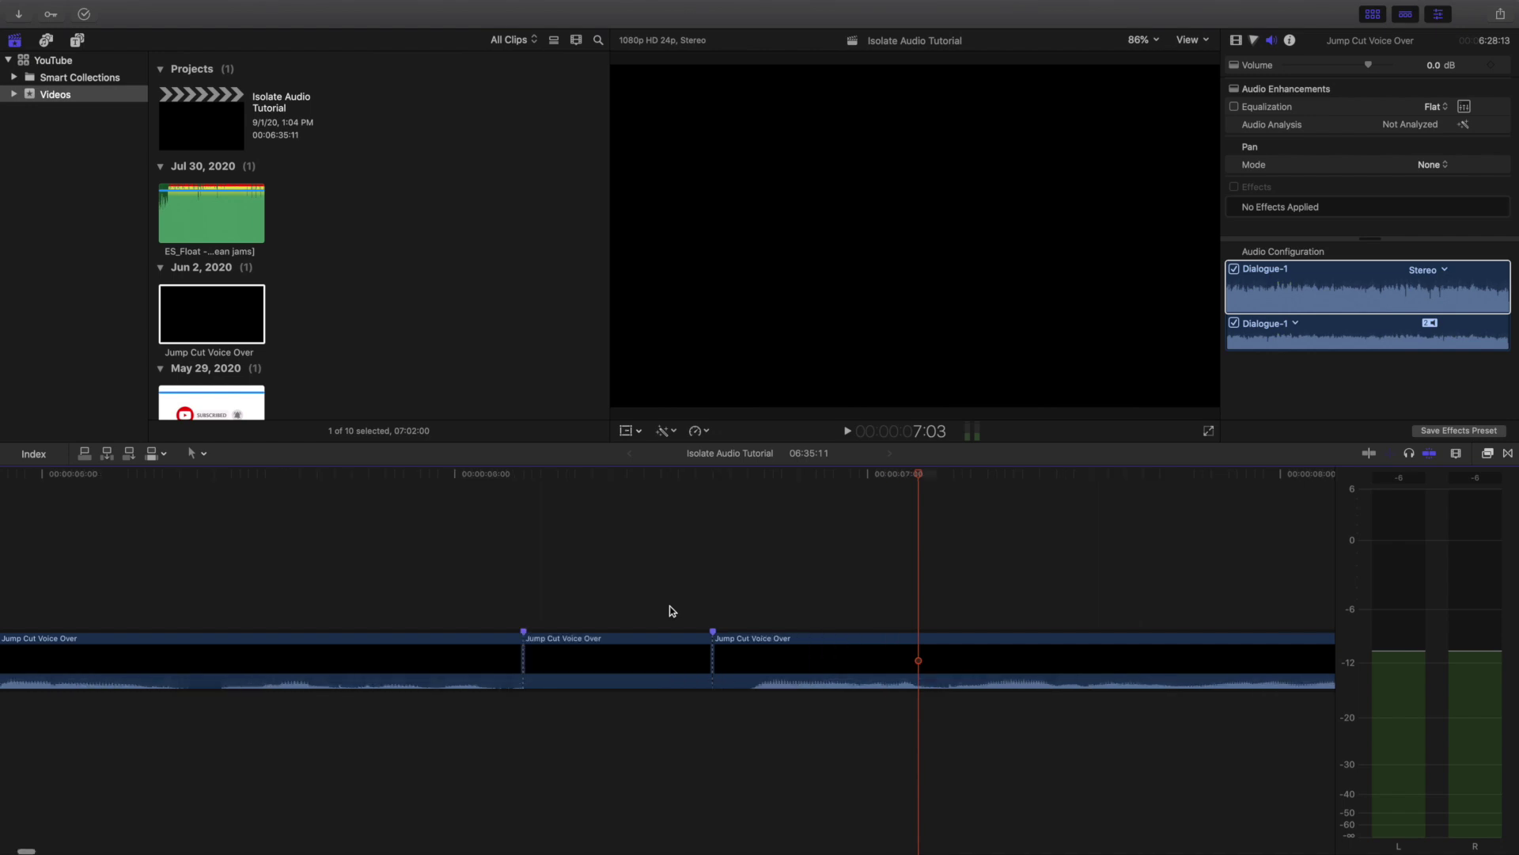
scroll(562, 622, left, 10)
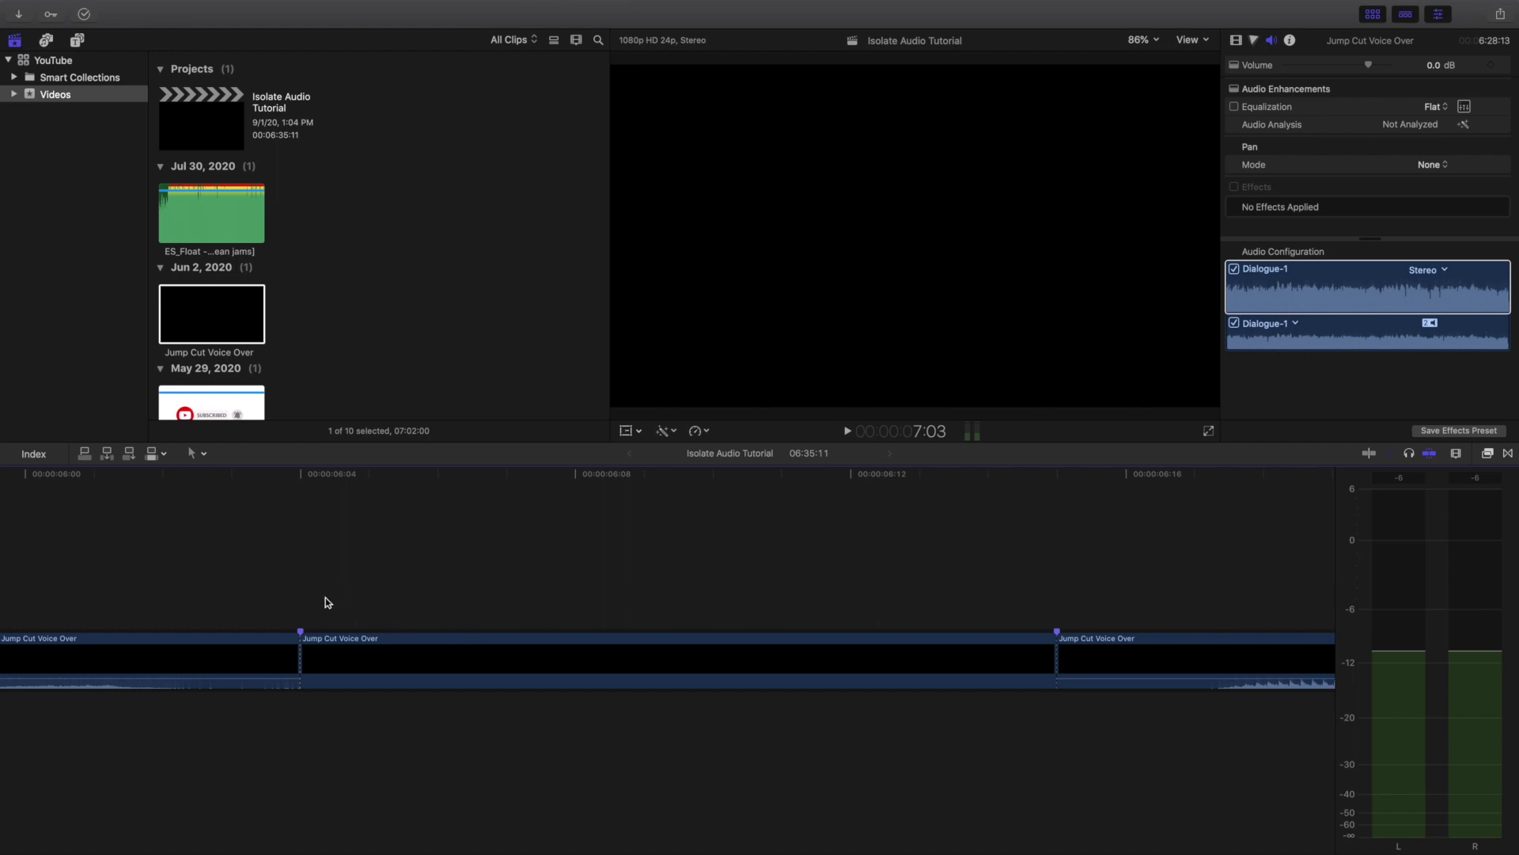
click(283, 572)
key(Right)
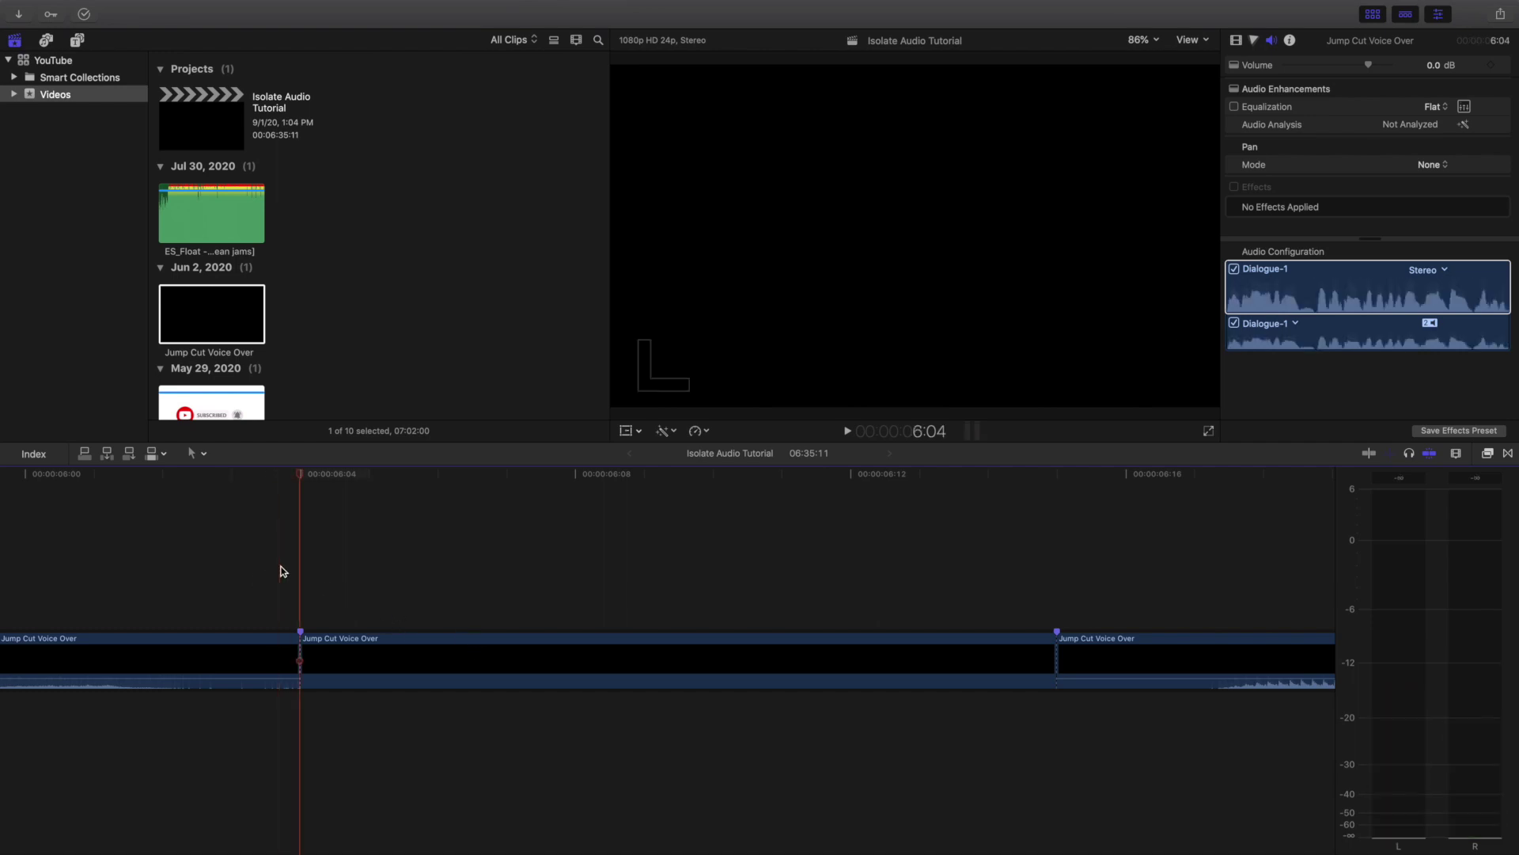
key(Right)
key(Right)
key(Right)
key(Right)
key(Right)
key(Right)
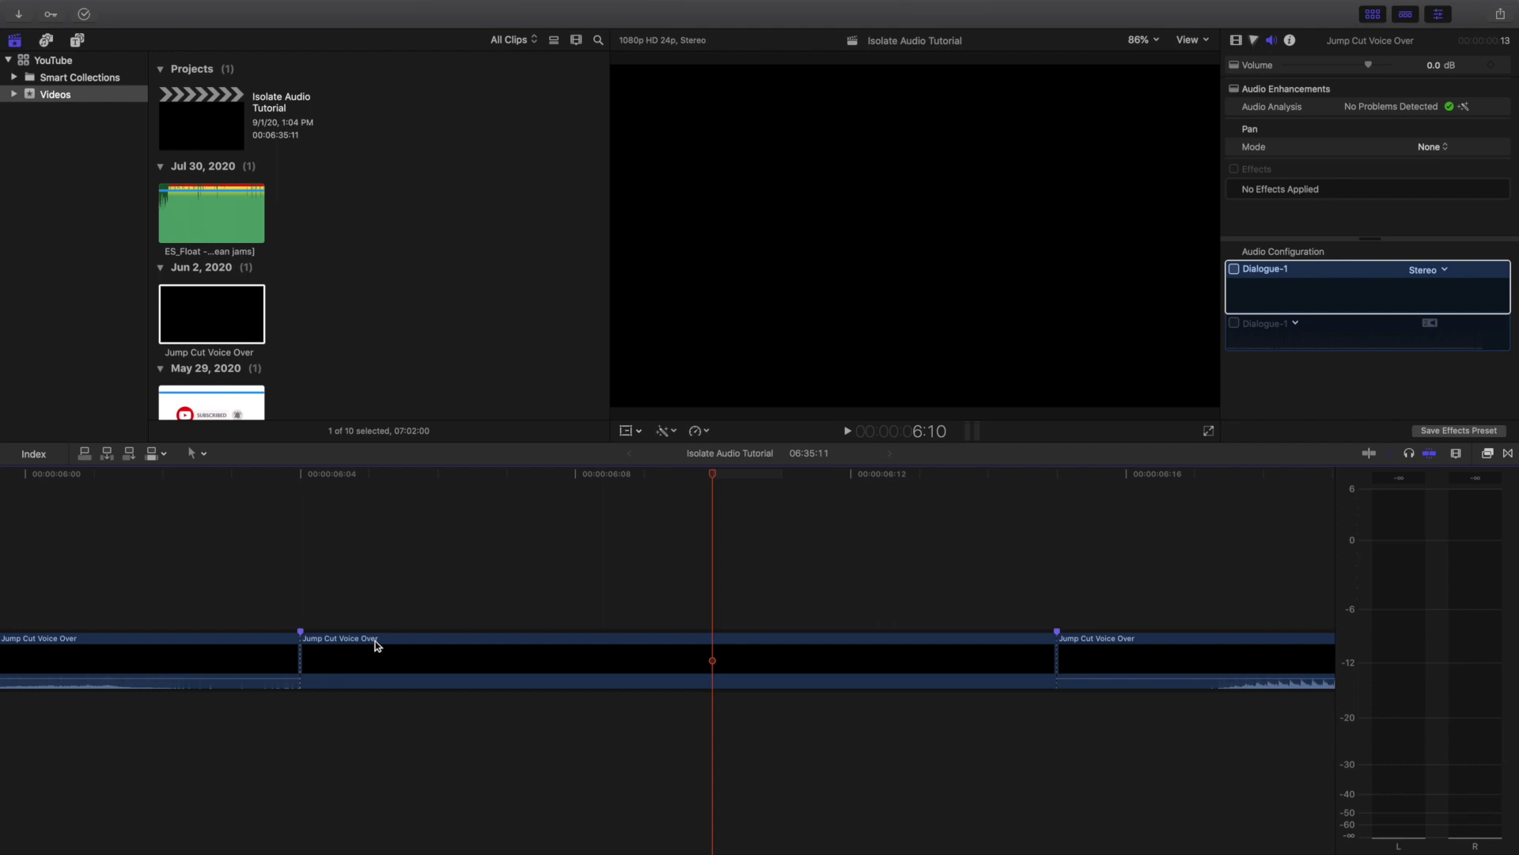
click(438, 607)
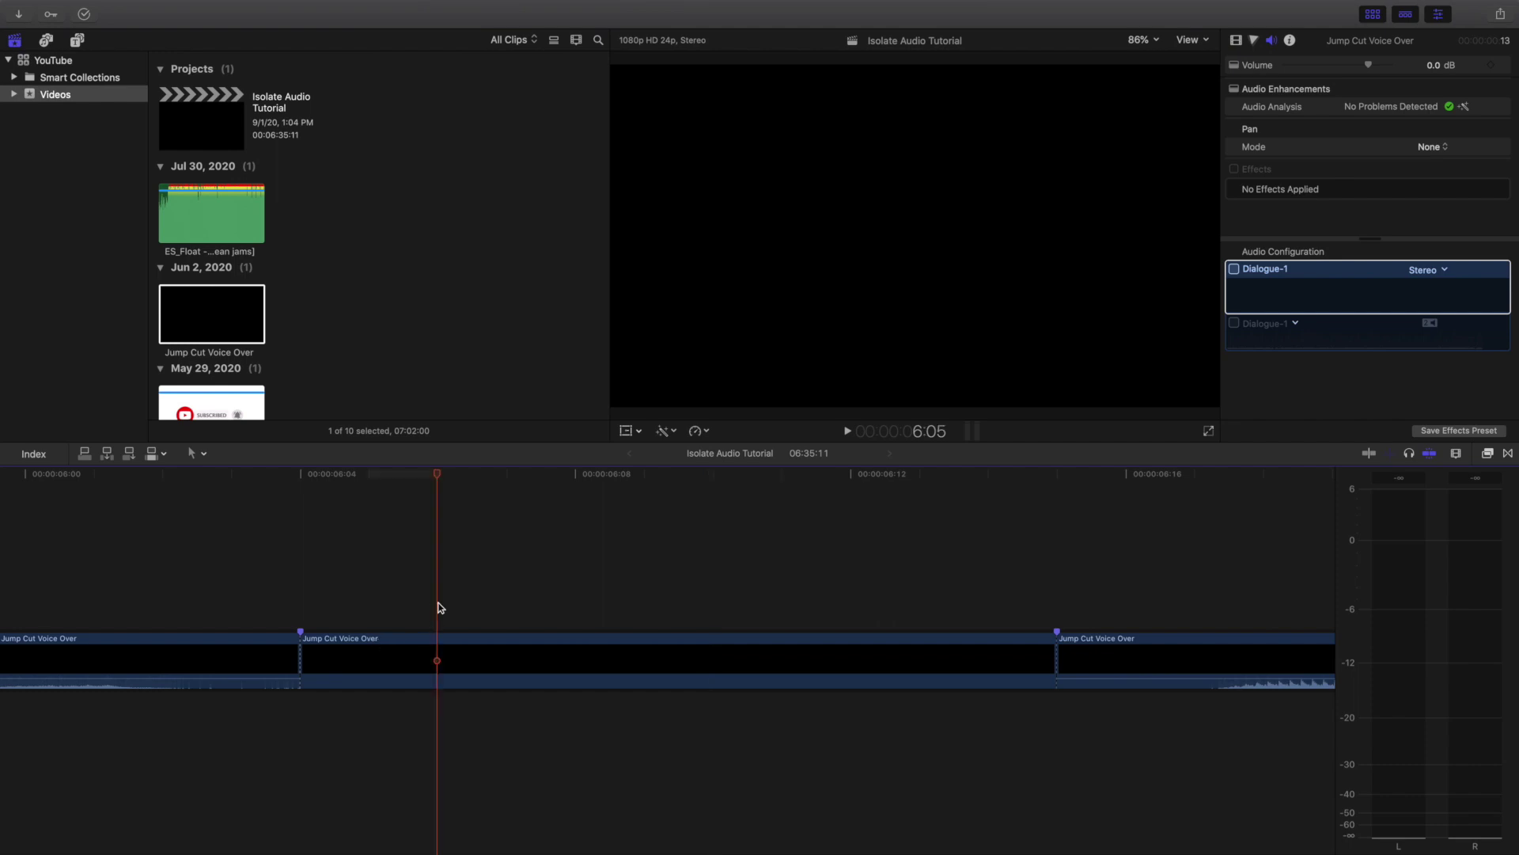
key(super+minus)
key(super+minus)
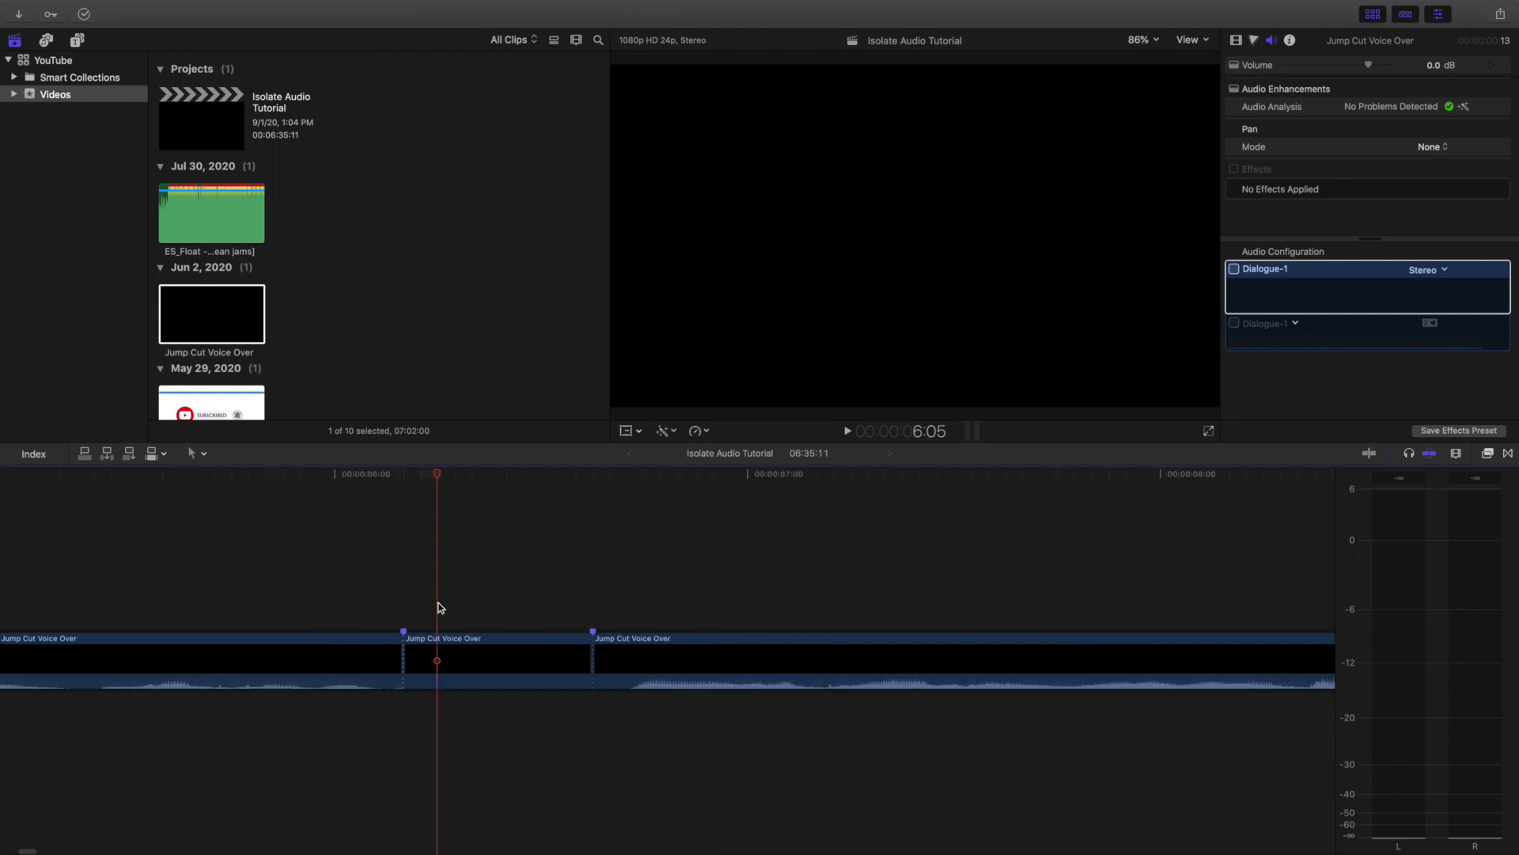
- Re-enable Dialogue-1 on the middle section and park the playhead at 6:00 before the cut
click(539, 656)
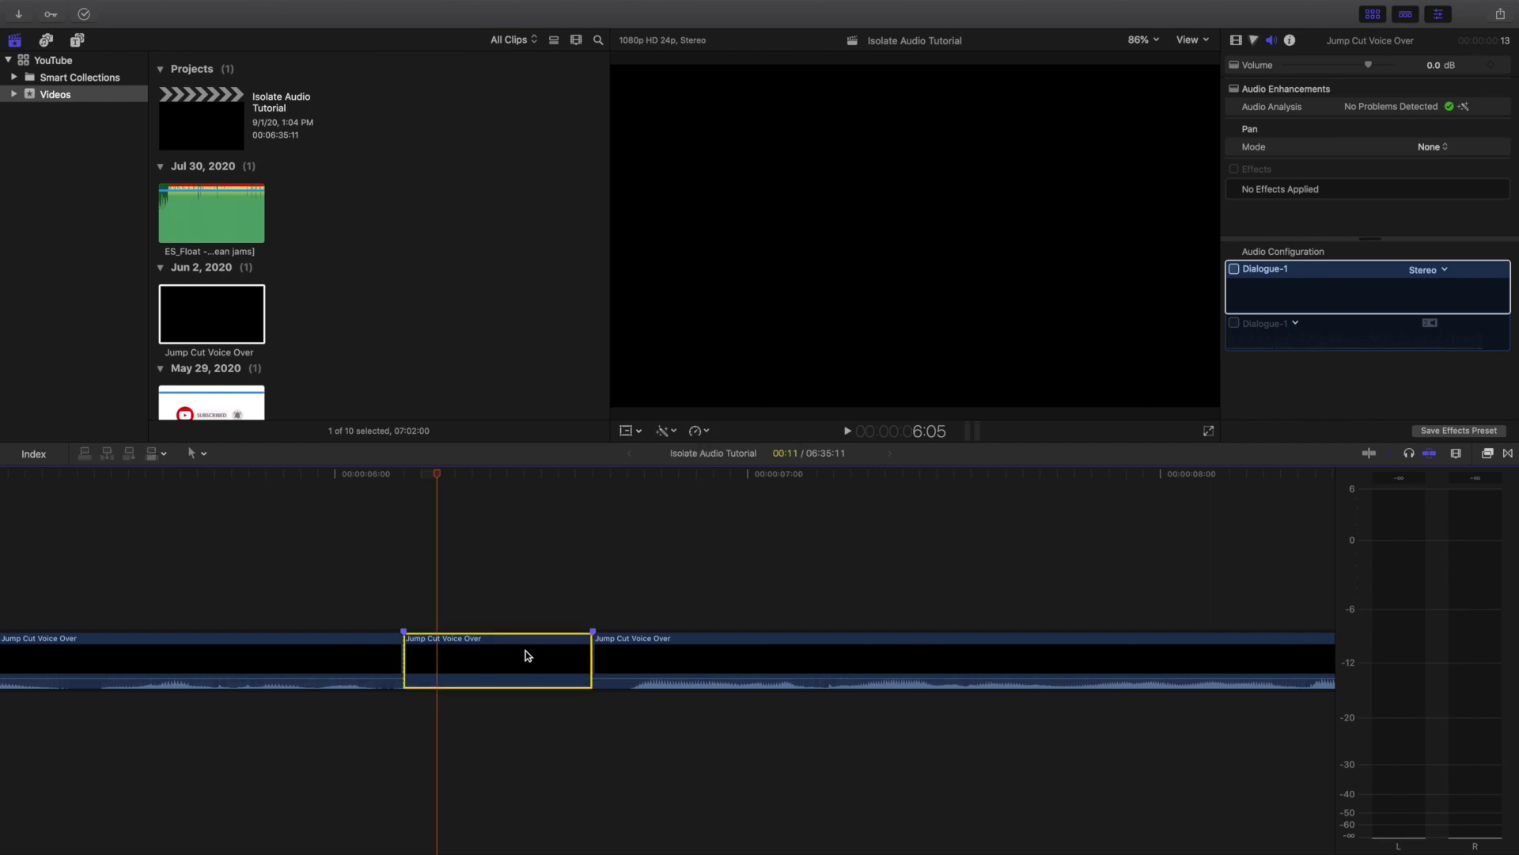
click(1275, 42)
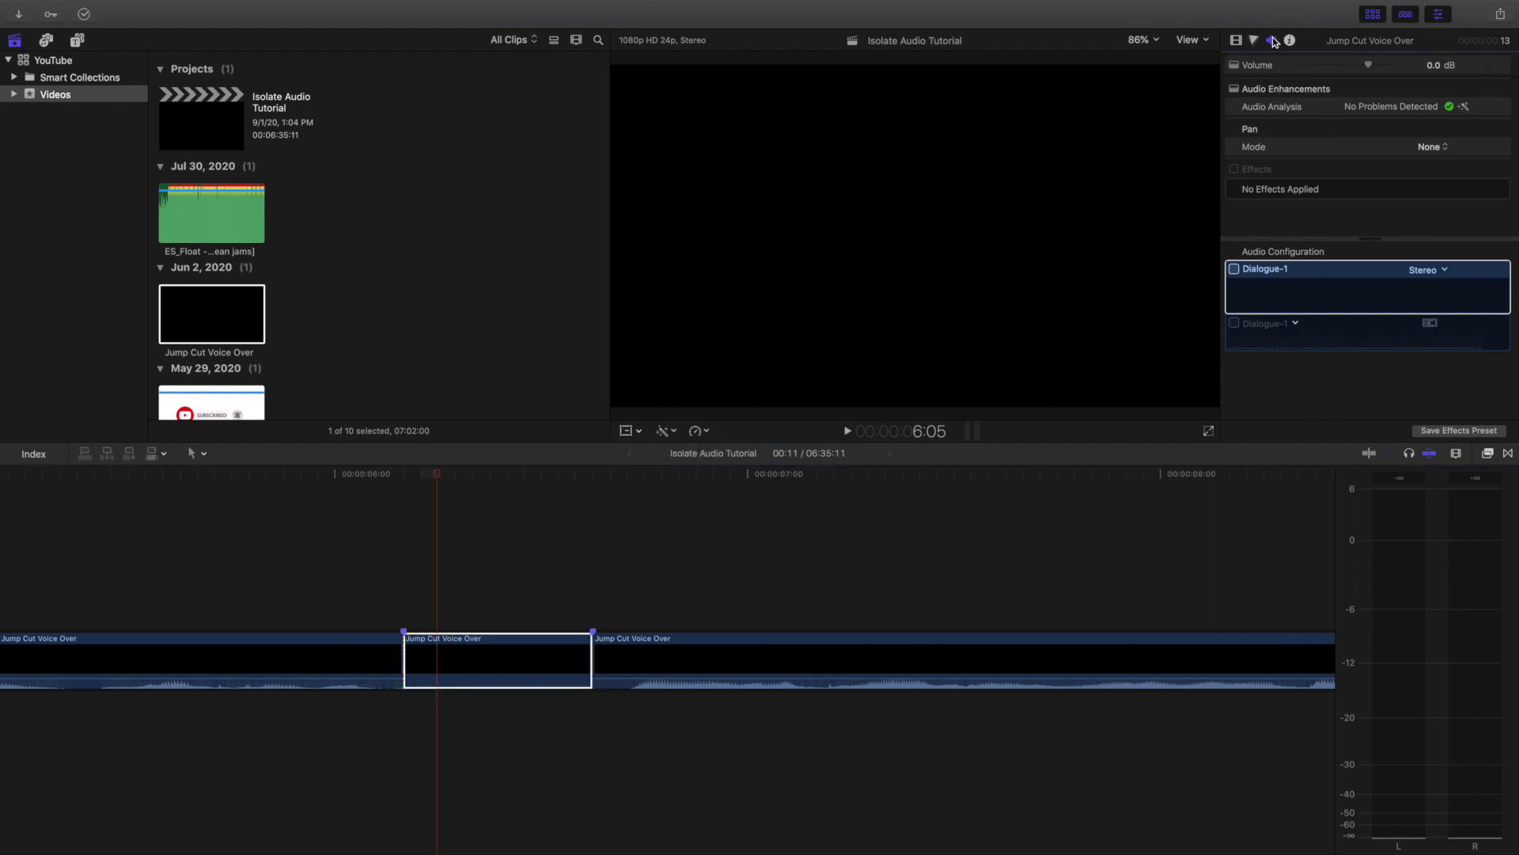
click(1237, 269)
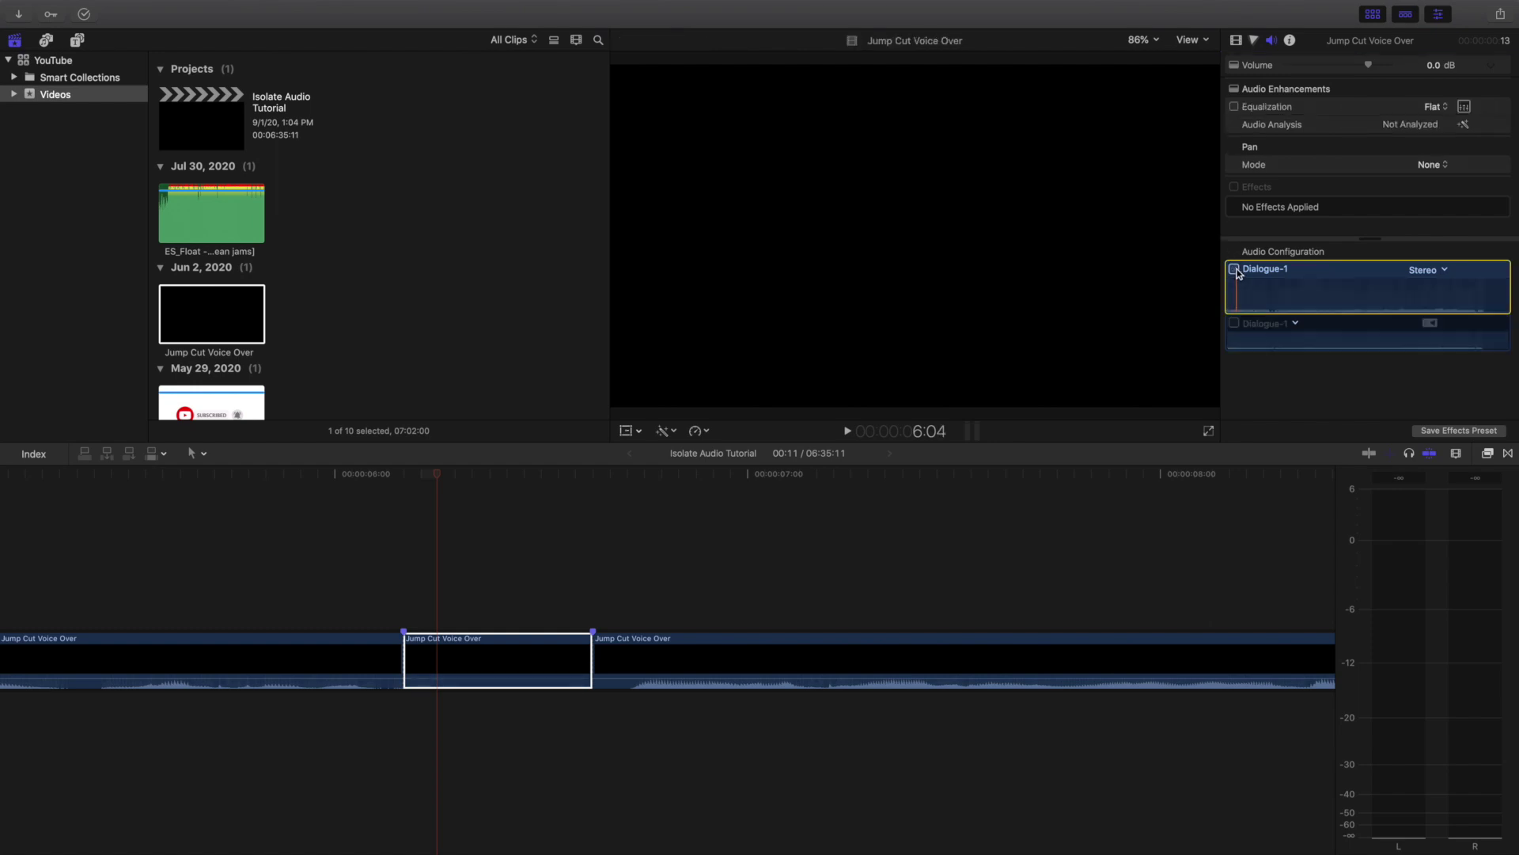
click(345, 587)
click(343, 585)
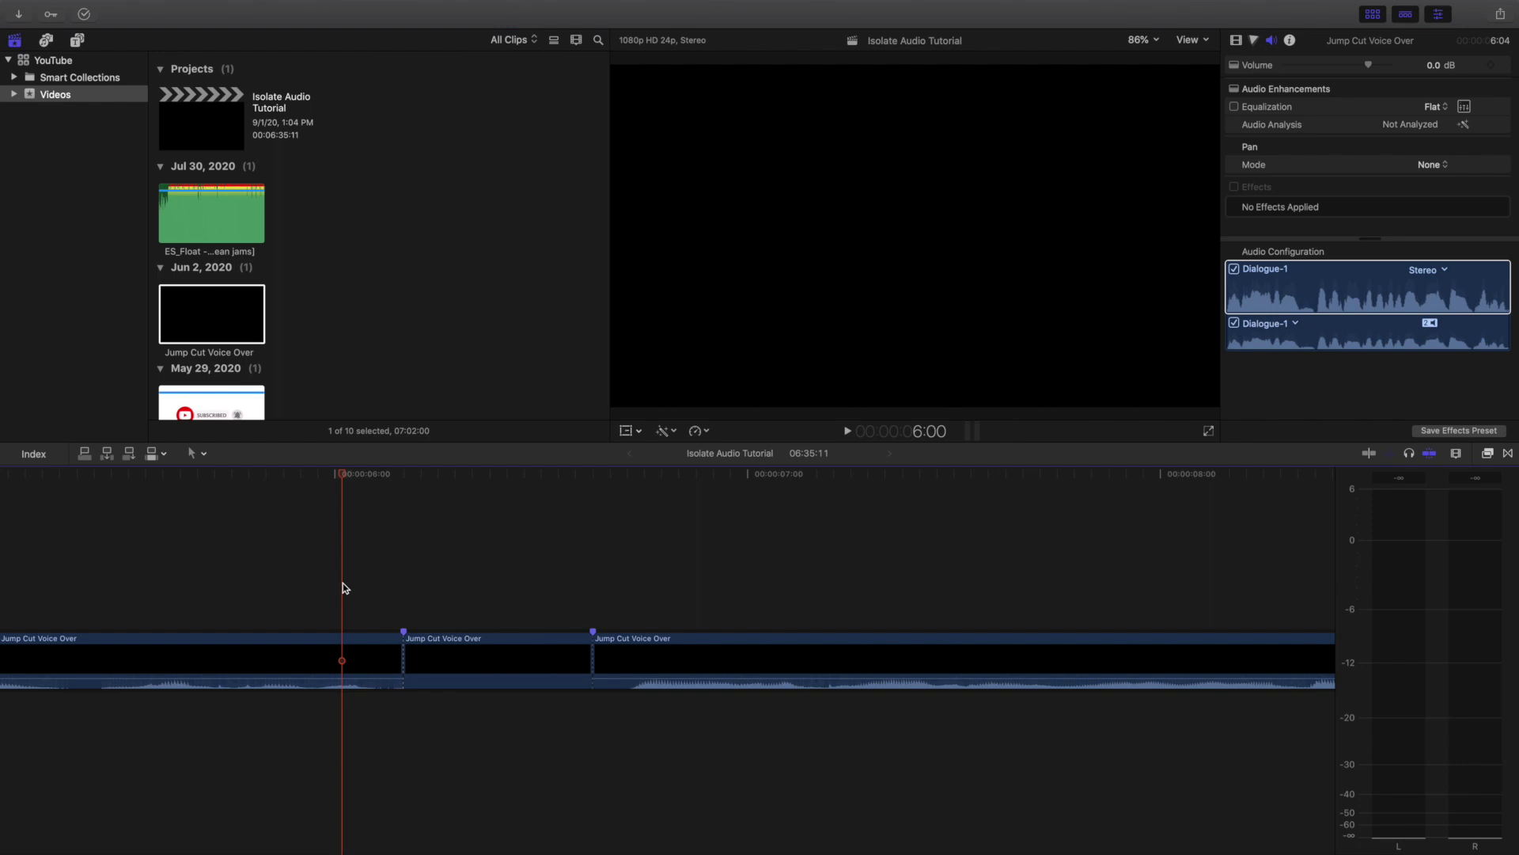